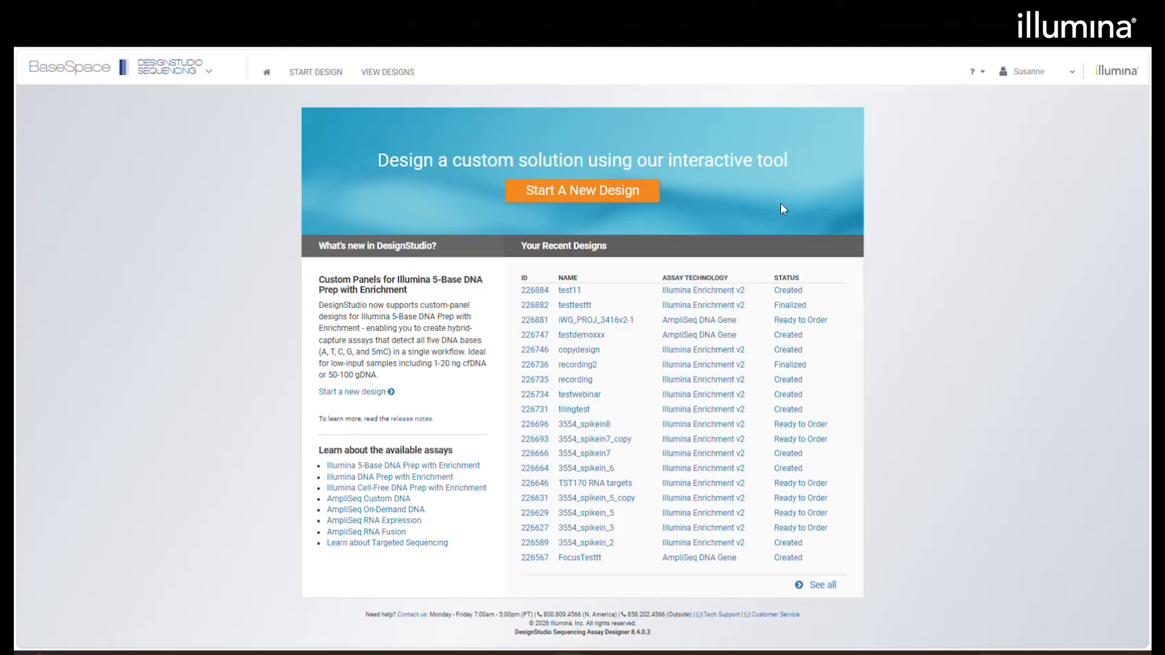
- Create a new DNA design named test12 using Illumina Custom Enrichment Panel v2, Homo sapiens hg19, and Illumina cfDNA Prep with Enrichment
left_click(577, 190)
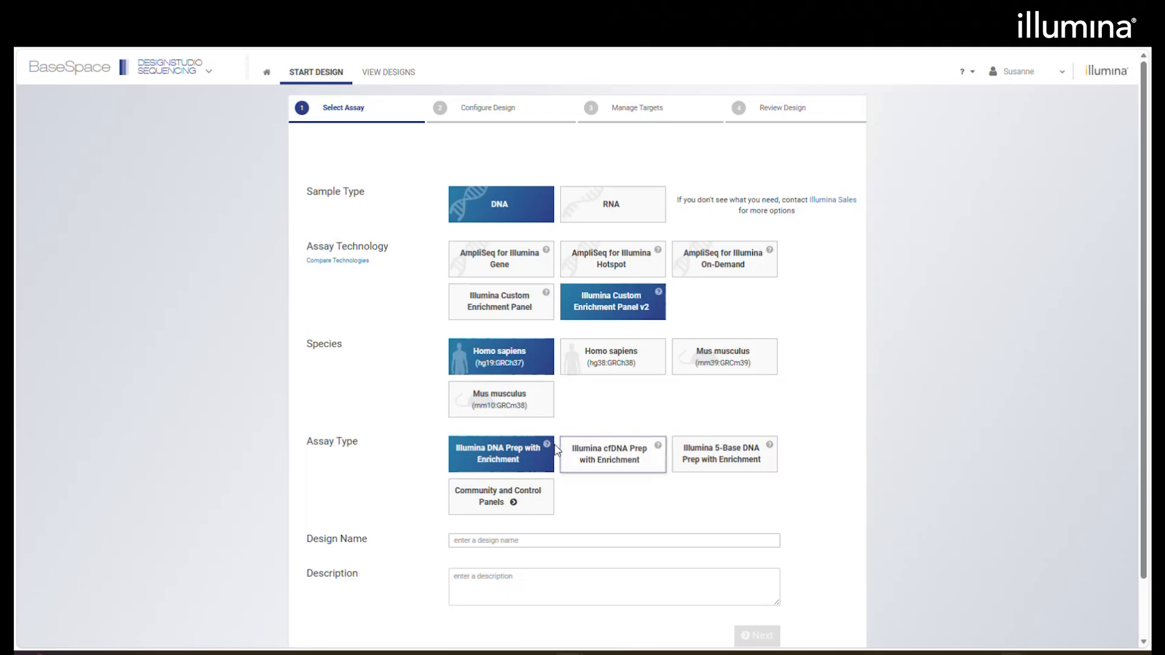
mouse_move(547, 446)
mouse_move(658, 447)
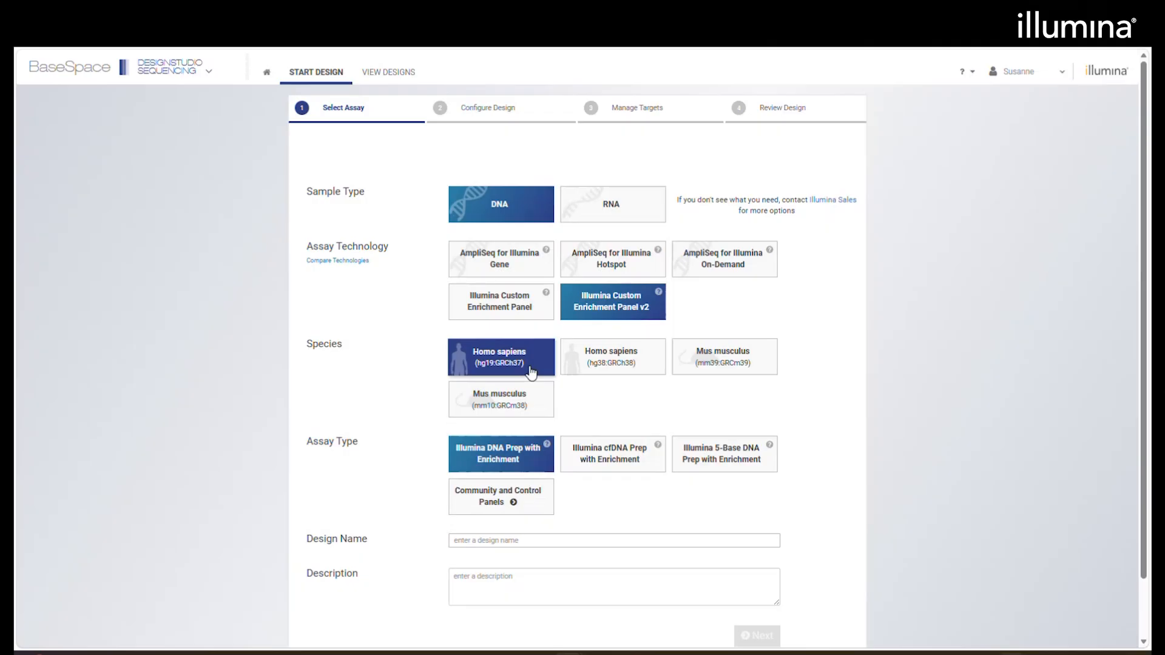
left_click(610, 455)
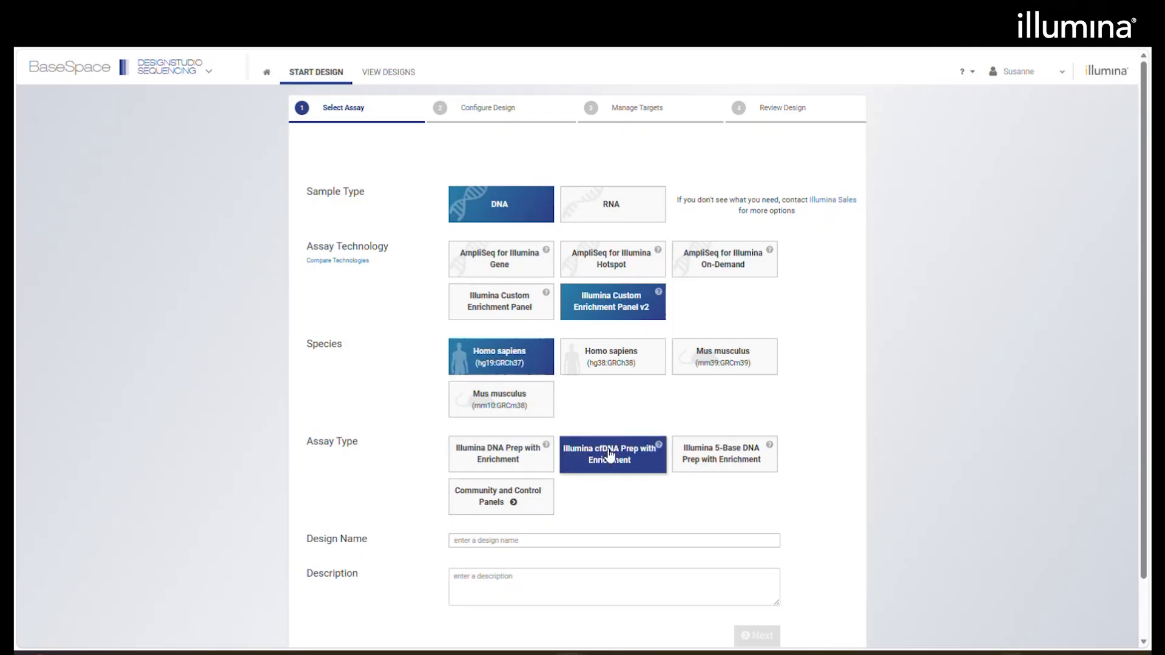
left_click(513, 539)
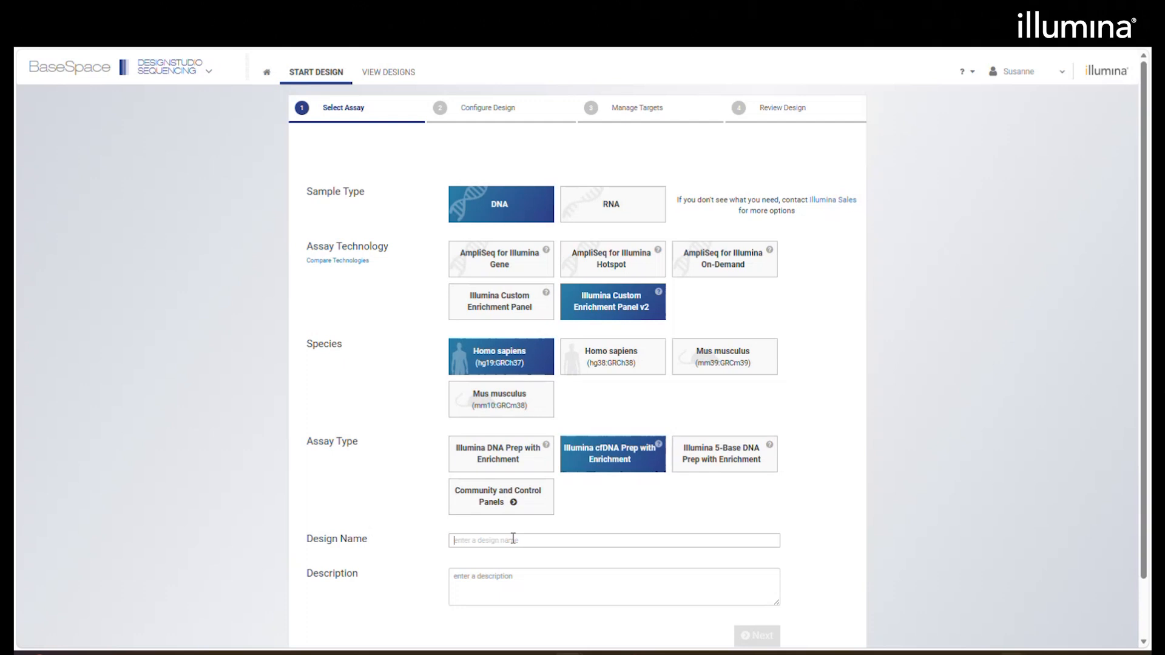
type("test12")
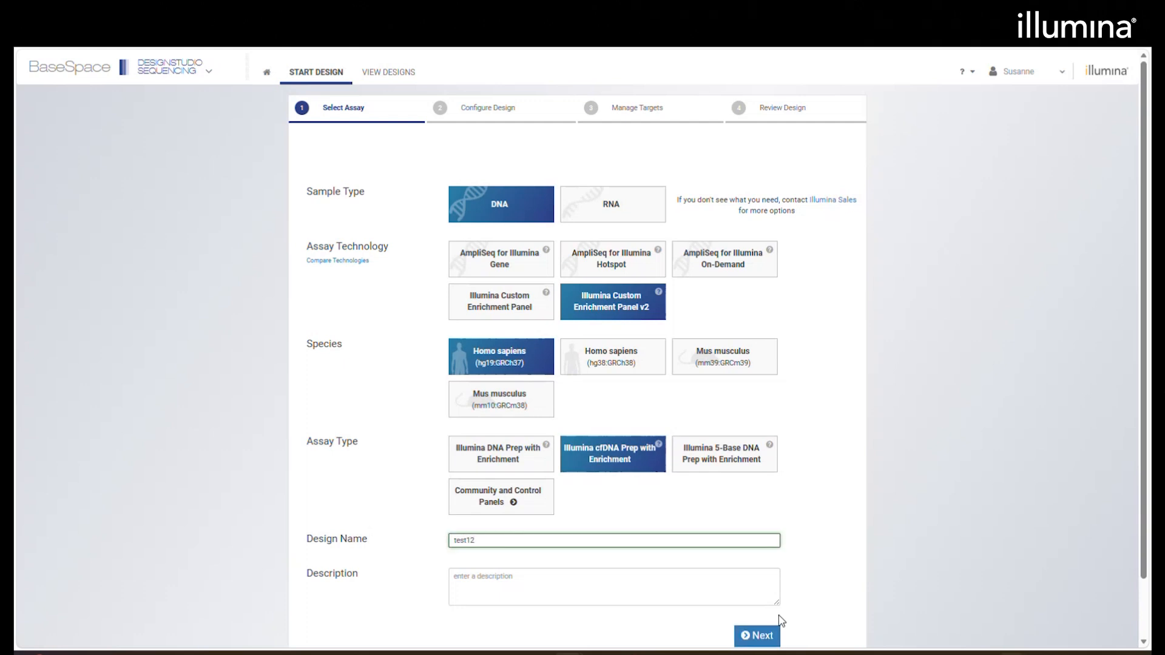
left_click(759, 637)
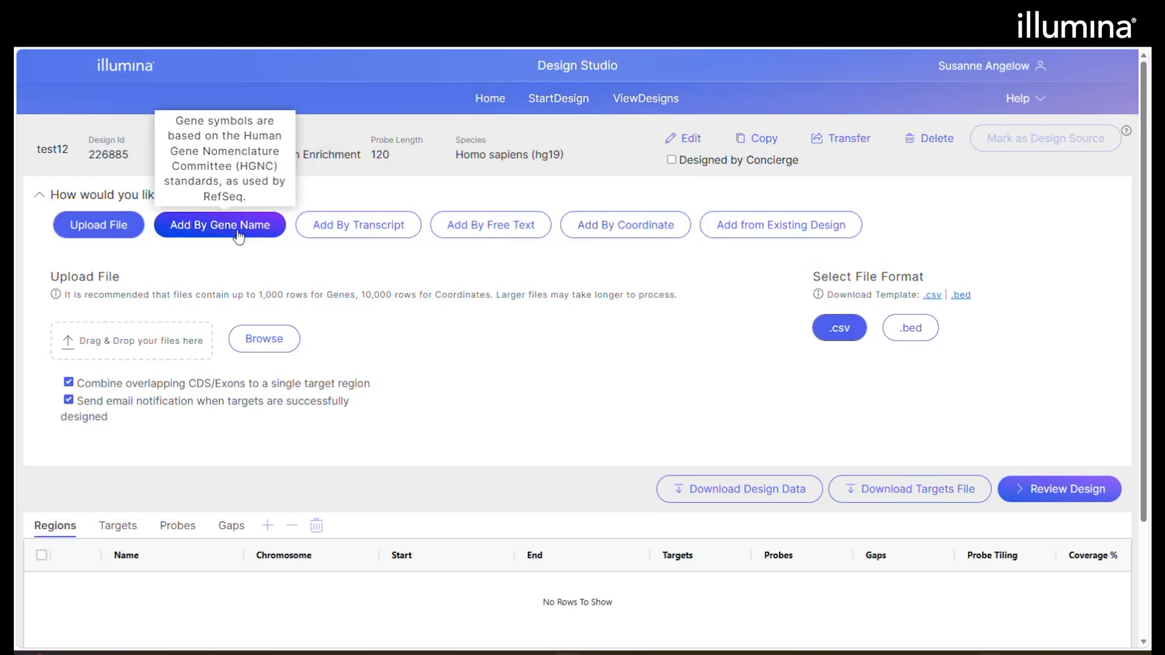
- Choose to add targets by gene name and select the gene BRCA2
left_click(218, 233)
left_click(170, 282)
type("BR")
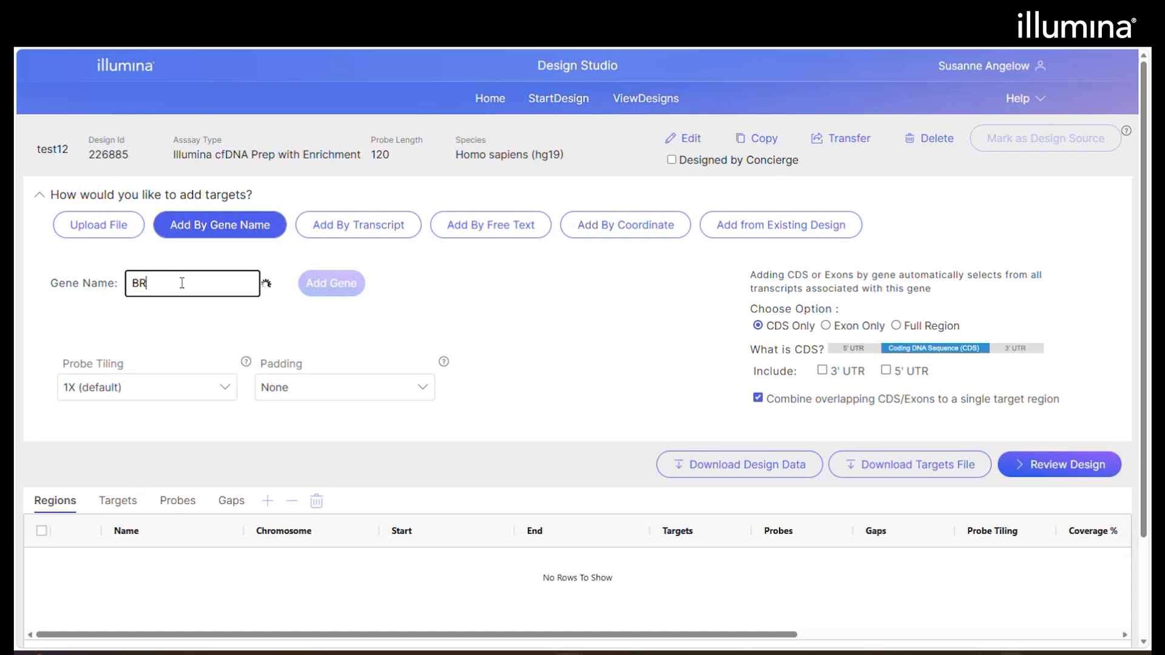
type("CA2")
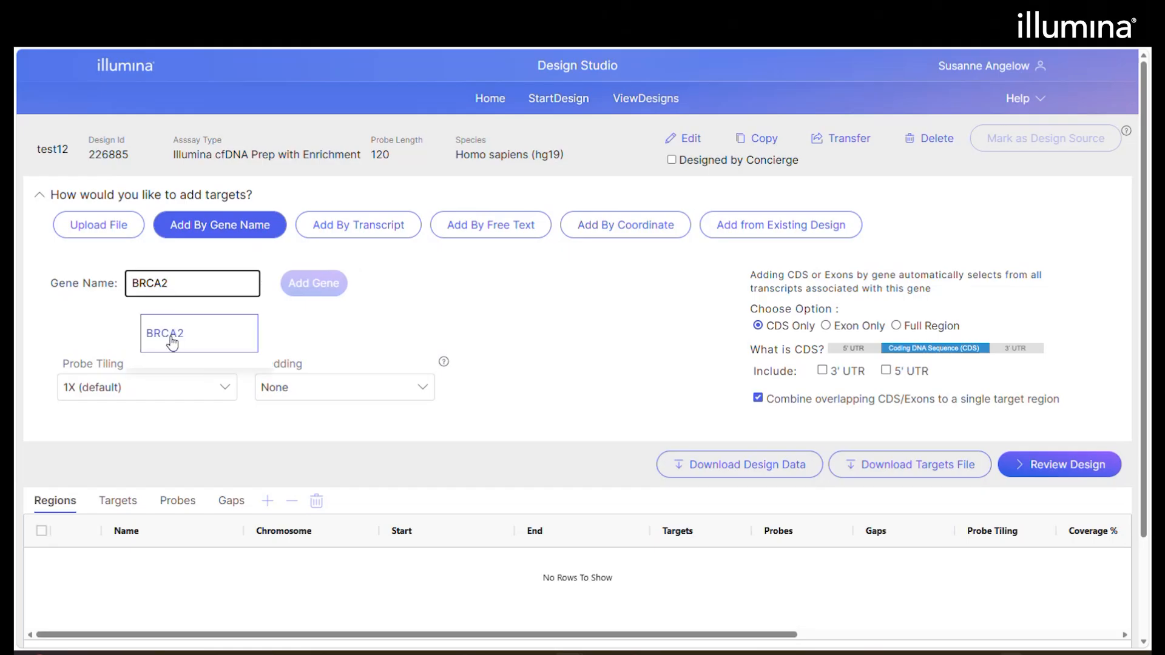
left_click(172, 338)
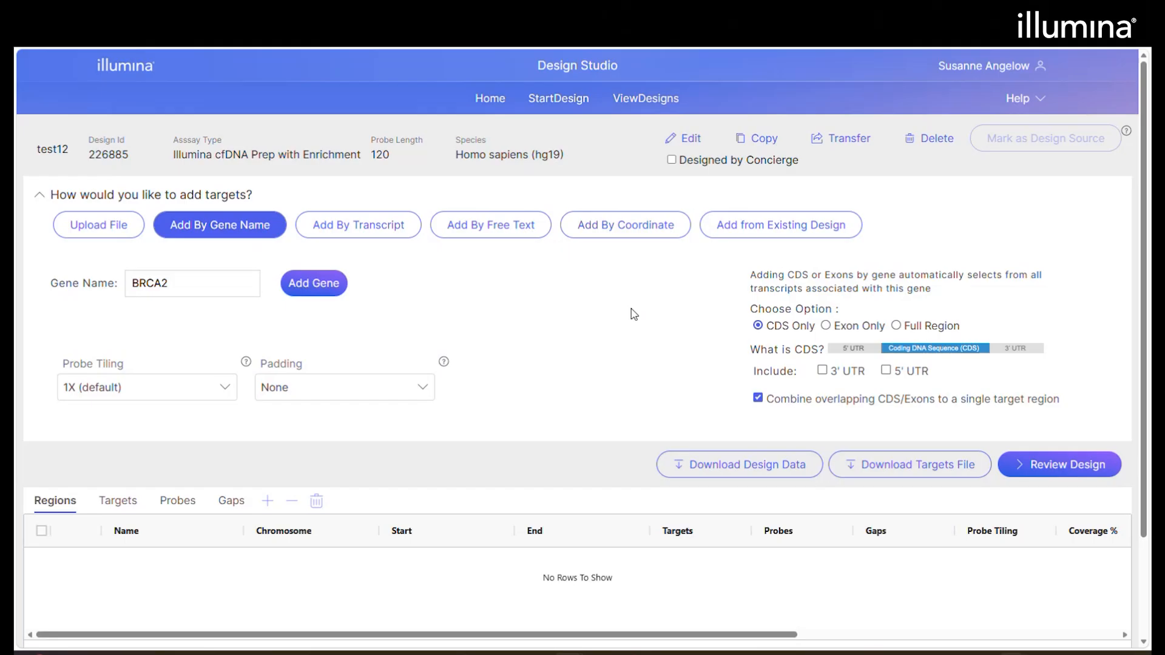
- Preview the Exon Only and Full Region options for BRCA2, returning the choice to CDS Only
left_click(826, 328)
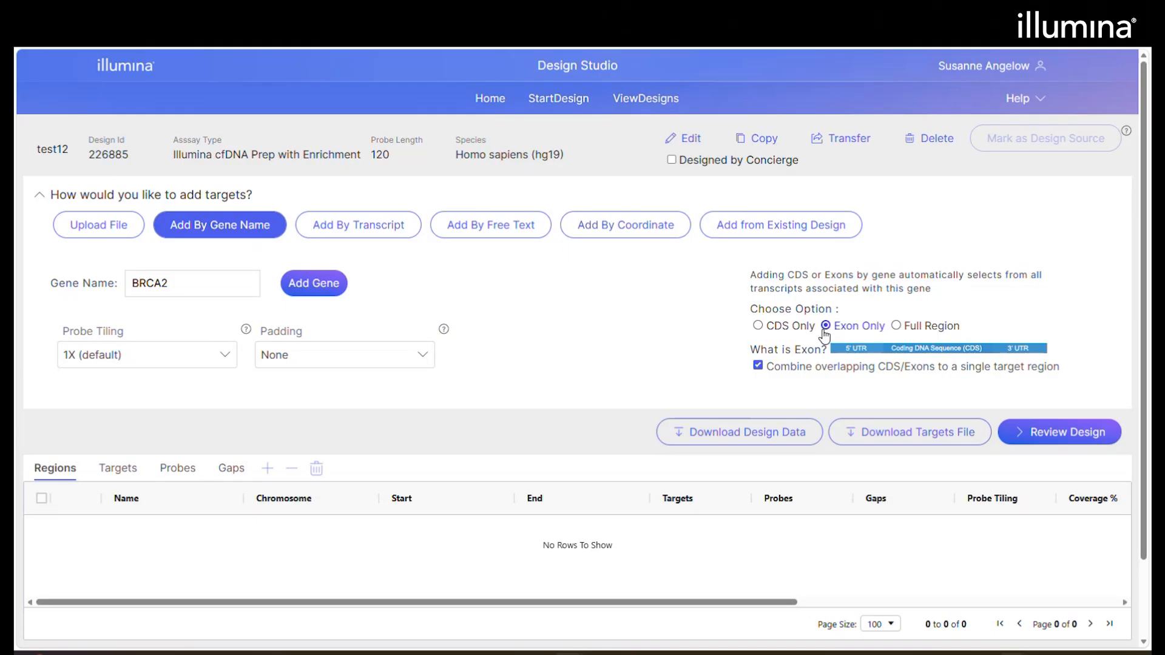
left_click(897, 328)
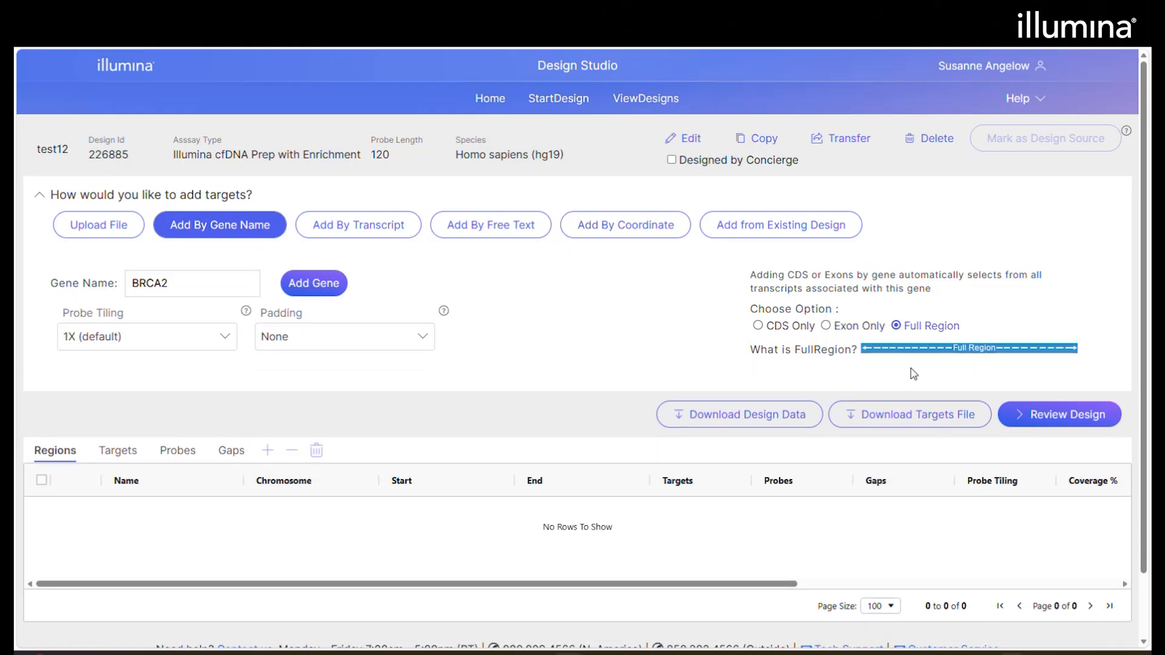
left_click(758, 327)
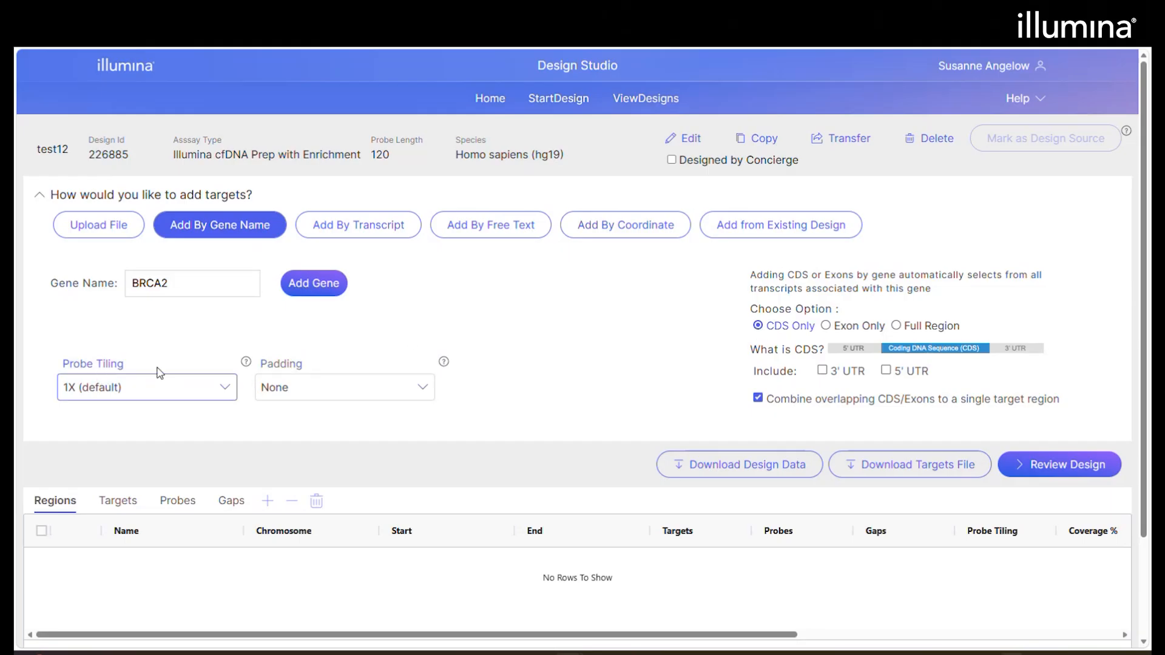
- Add BRCA2 to the design with 1X (default) probe tiling and 5 bp padding
left_click(225, 392)
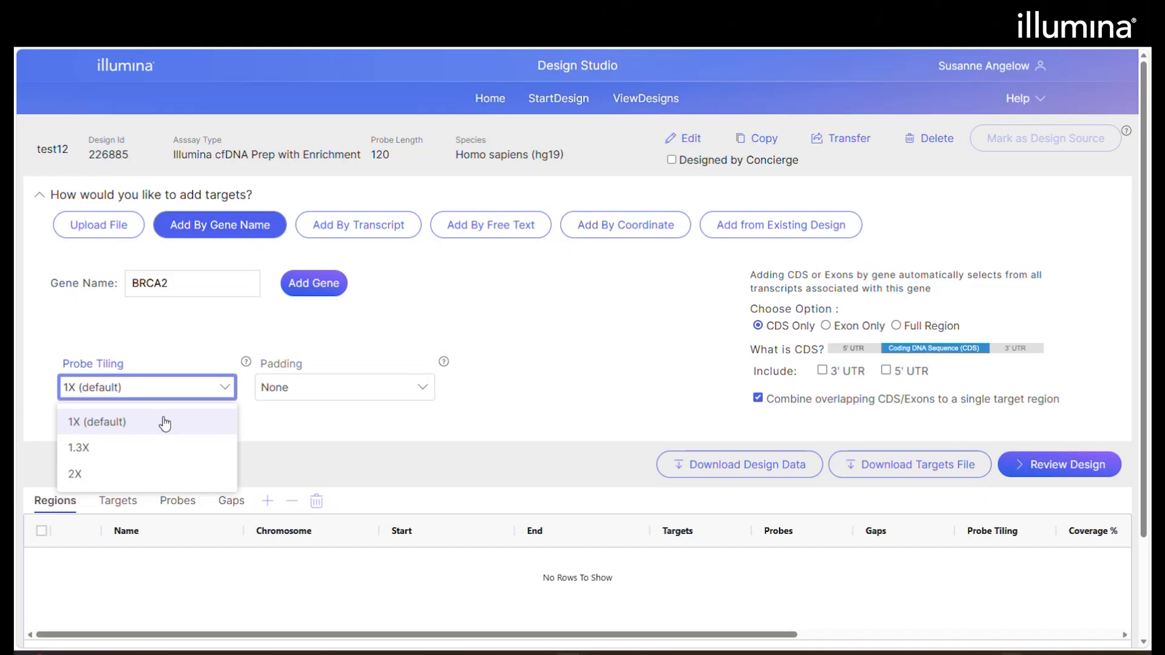
left_click(112, 423)
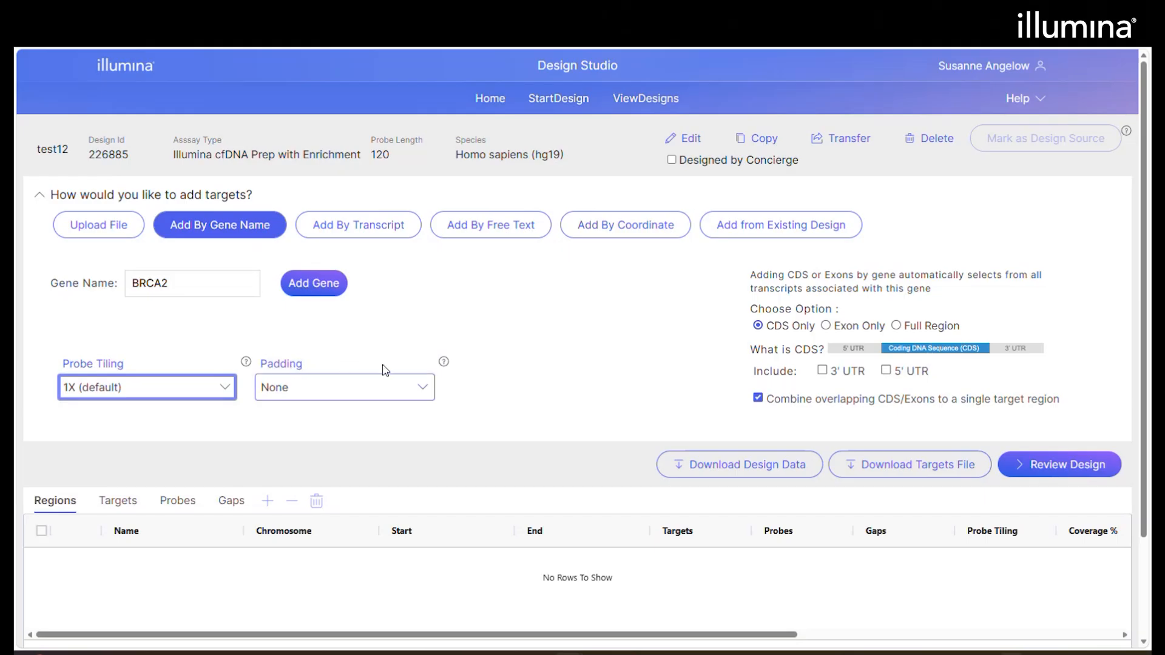
left_click(423, 390)
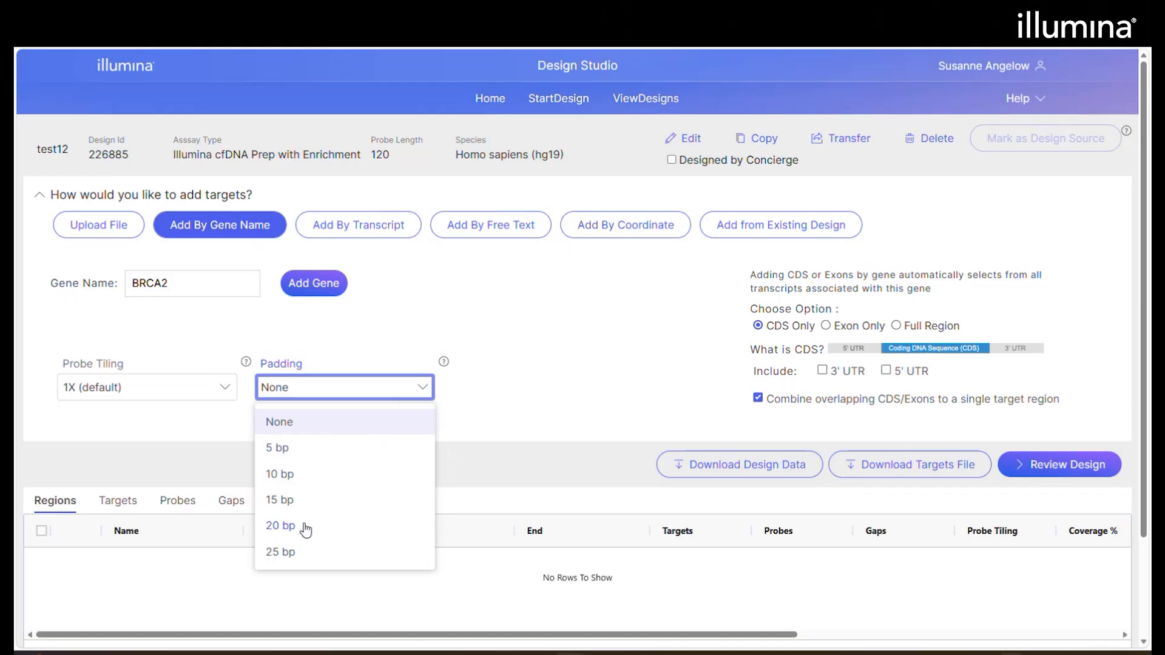
left_click(276, 449)
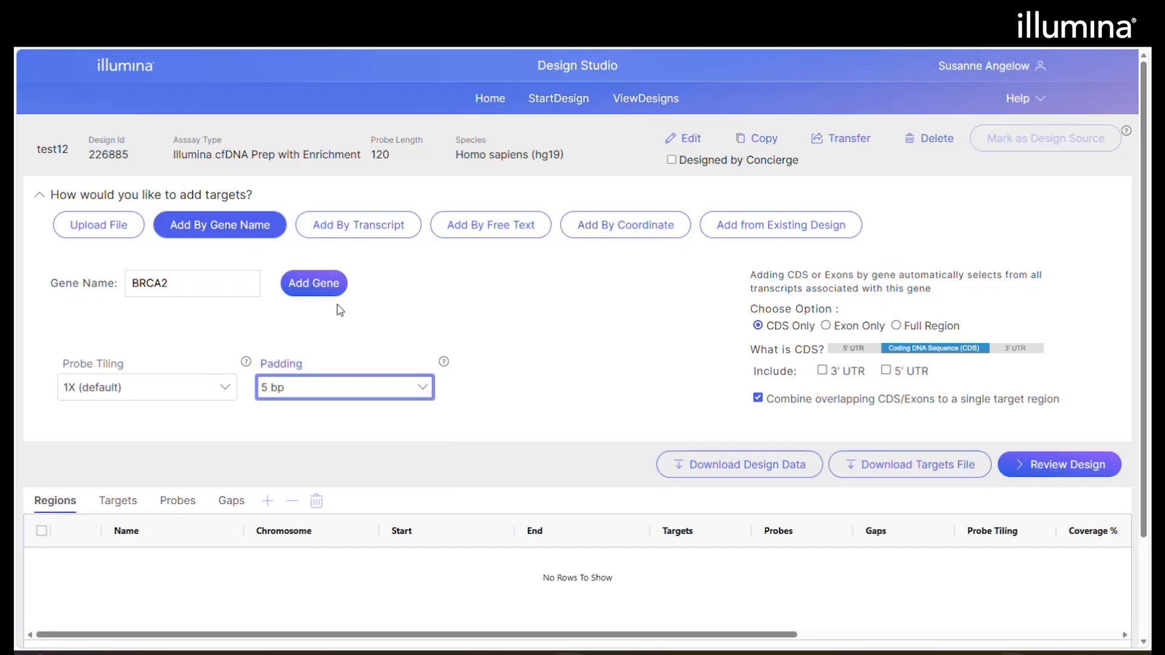
left_click(324, 288)
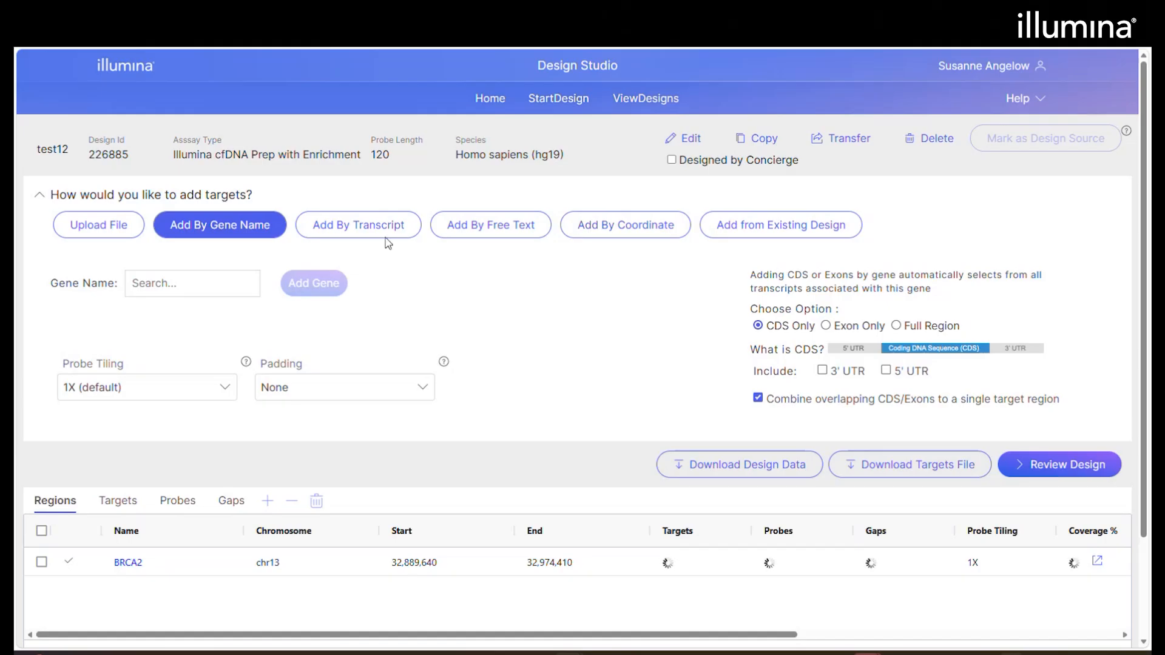
- Add transcript NM_007294.4 to the design as a CDS-only target with 1.3X probe tiling
left_click(363, 228)
left_click(214, 291)
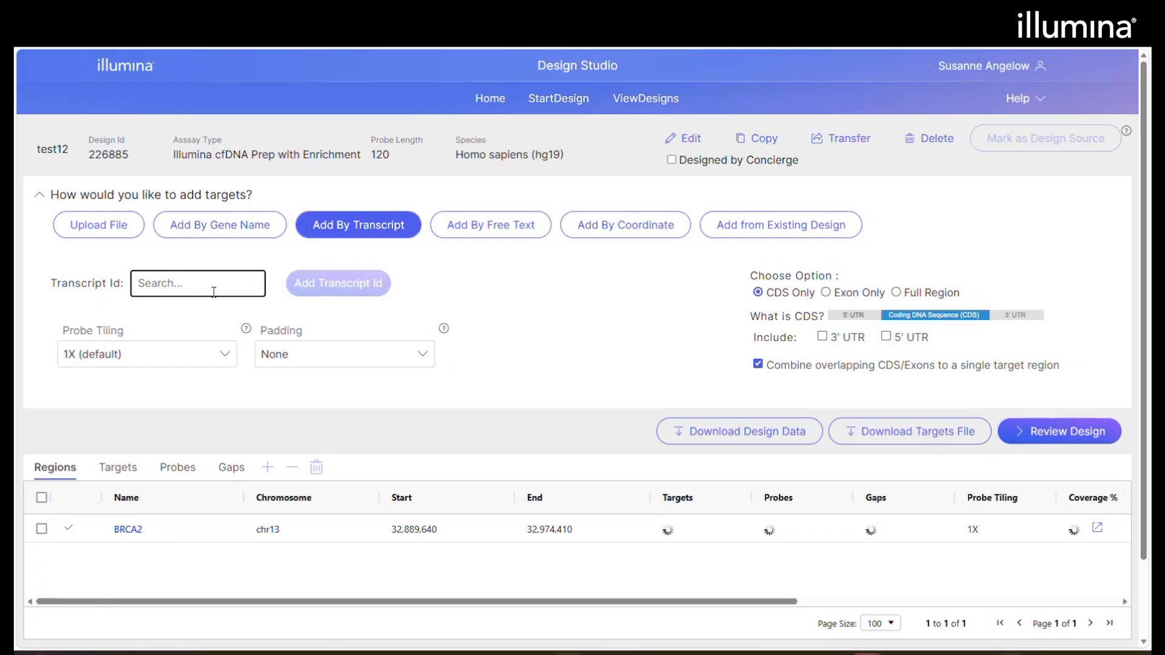
type("NM_0")
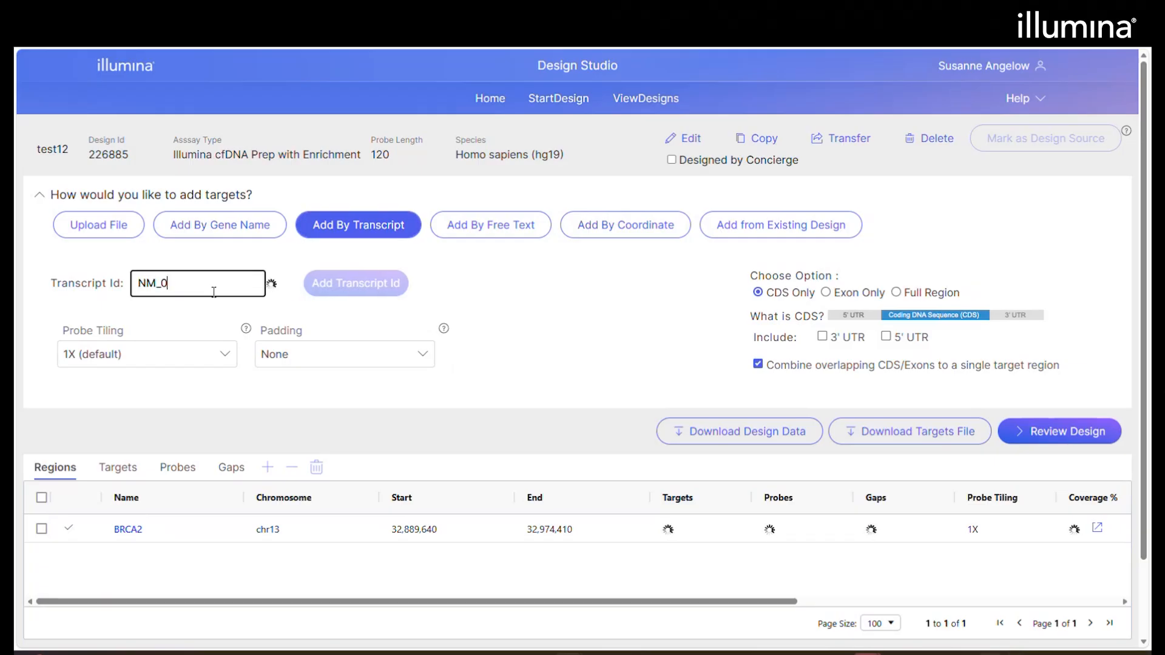
type("07294")
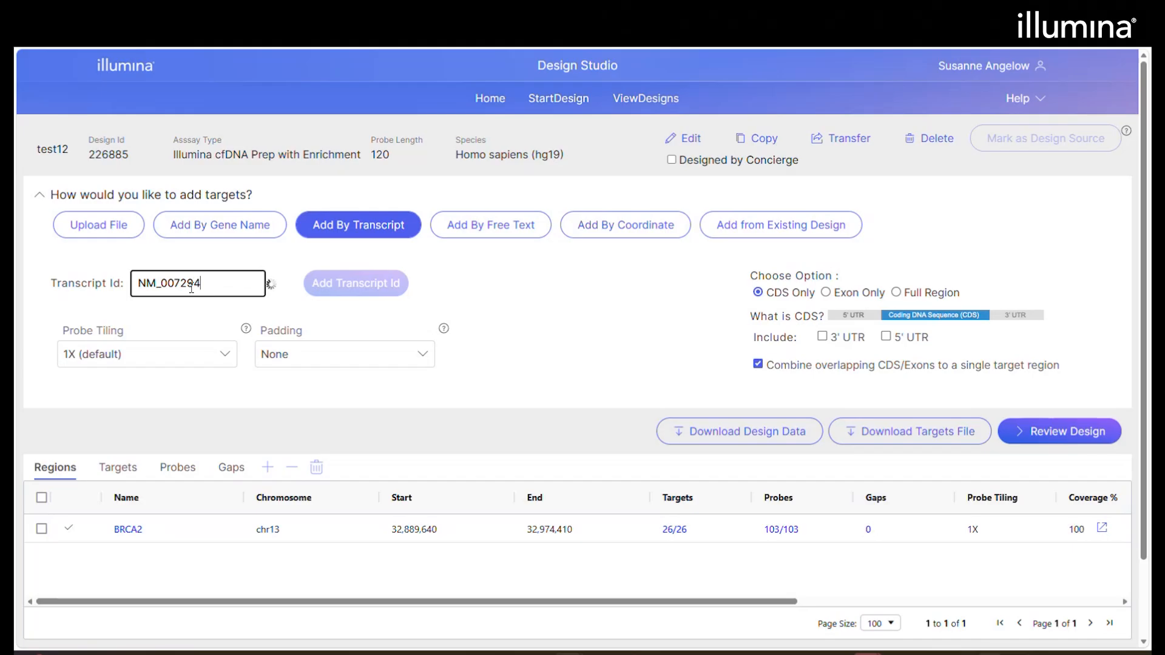
left_click(185, 337)
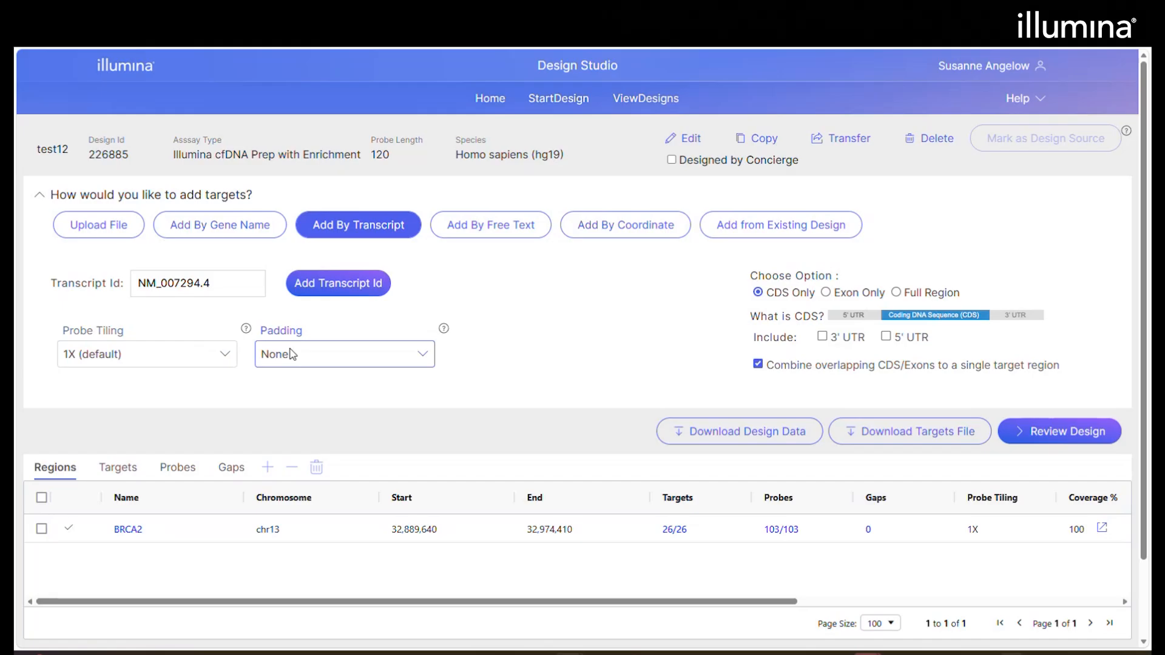
left_click(227, 354)
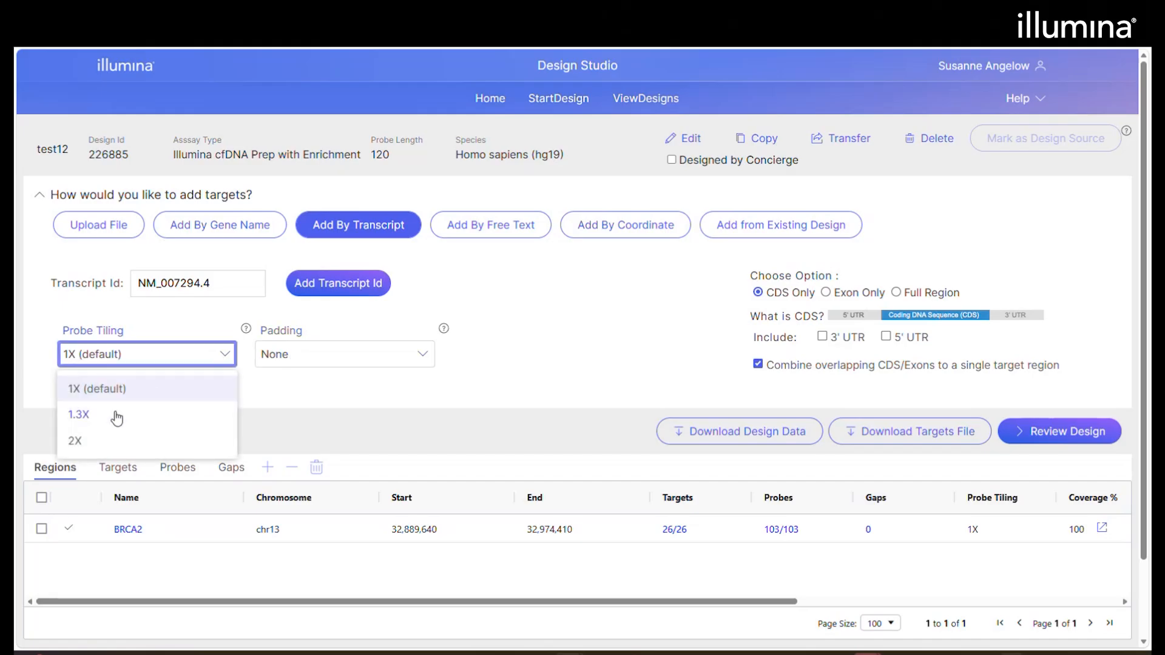
left_click(92, 415)
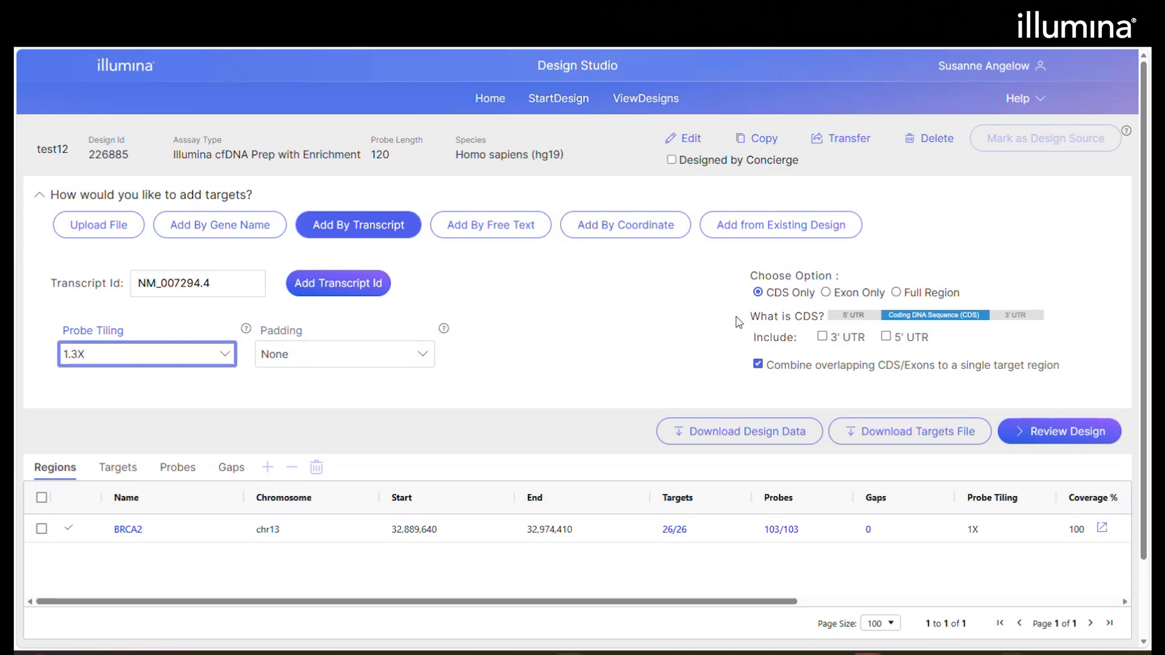
left_click(339, 287)
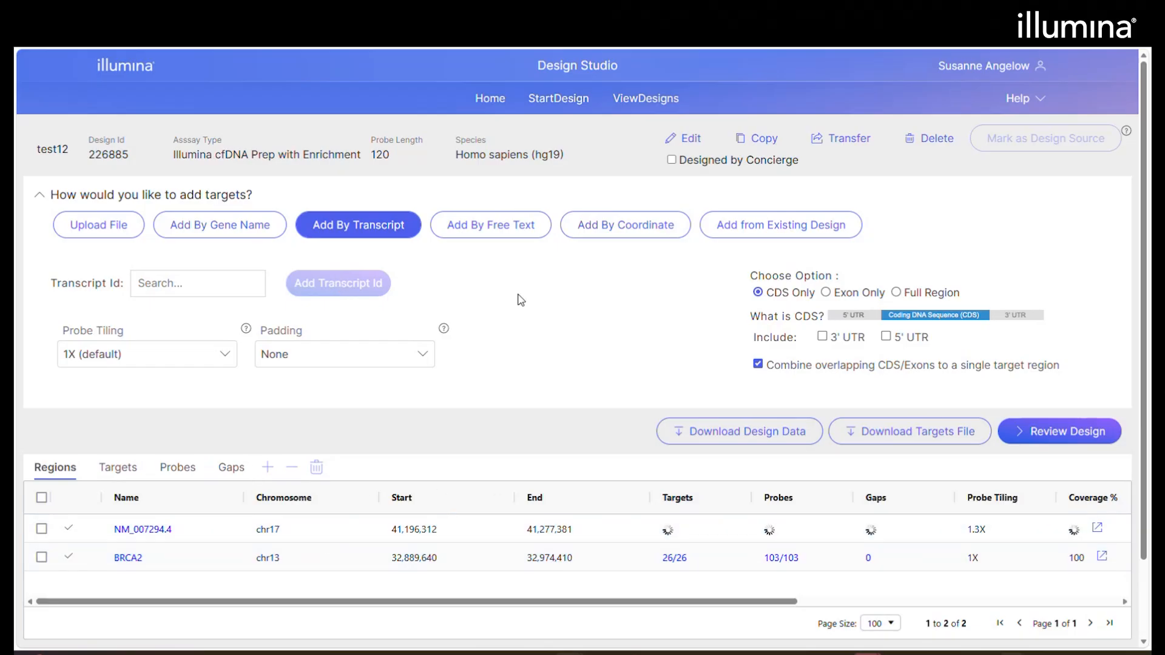
- Add a target by coordinate on chr9 from 5456108 to 5456170
left_click(600, 235)
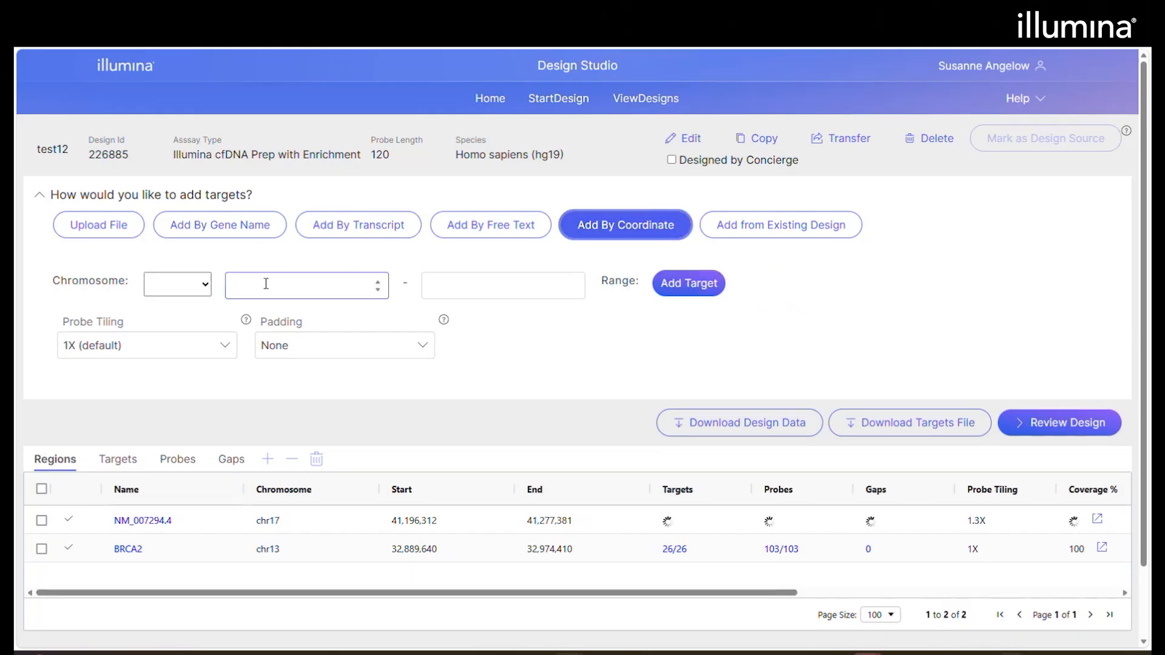
left_click(198, 289)
left_click(163, 461)
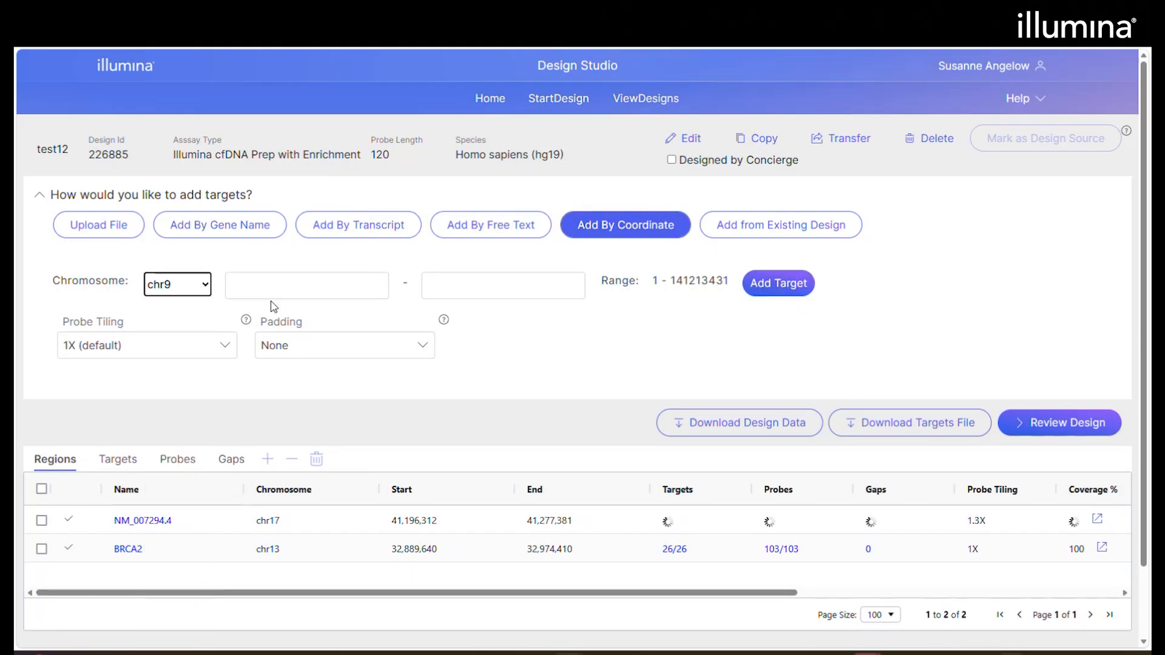
left_click(262, 286)
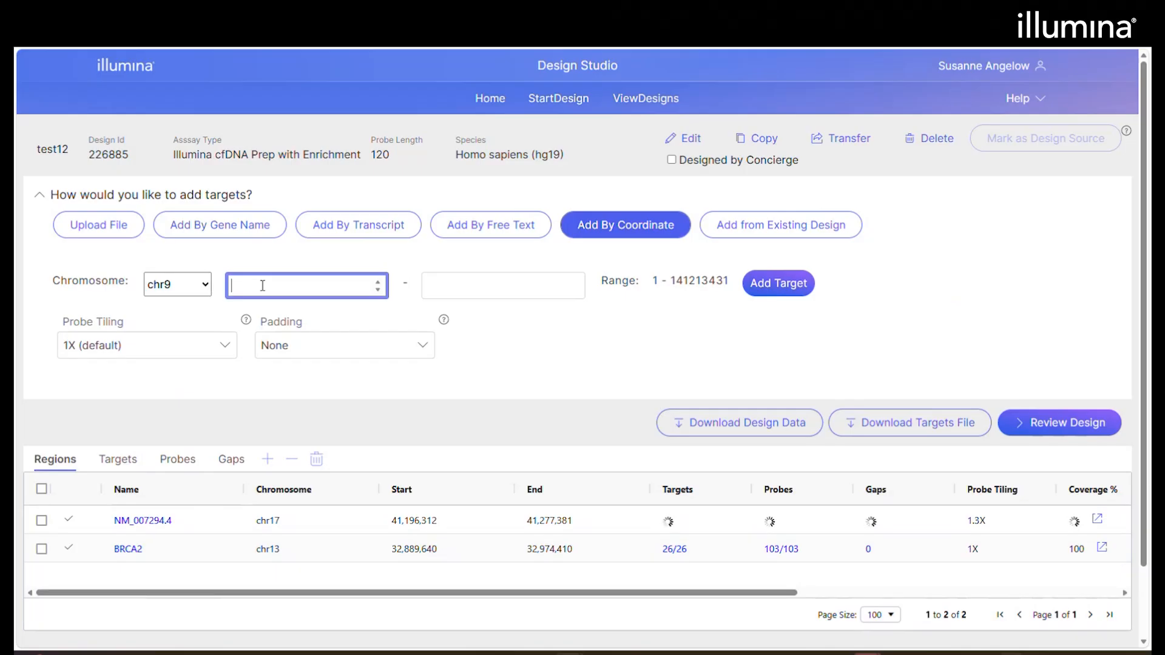
type("5456108")
left_click(427, 283)
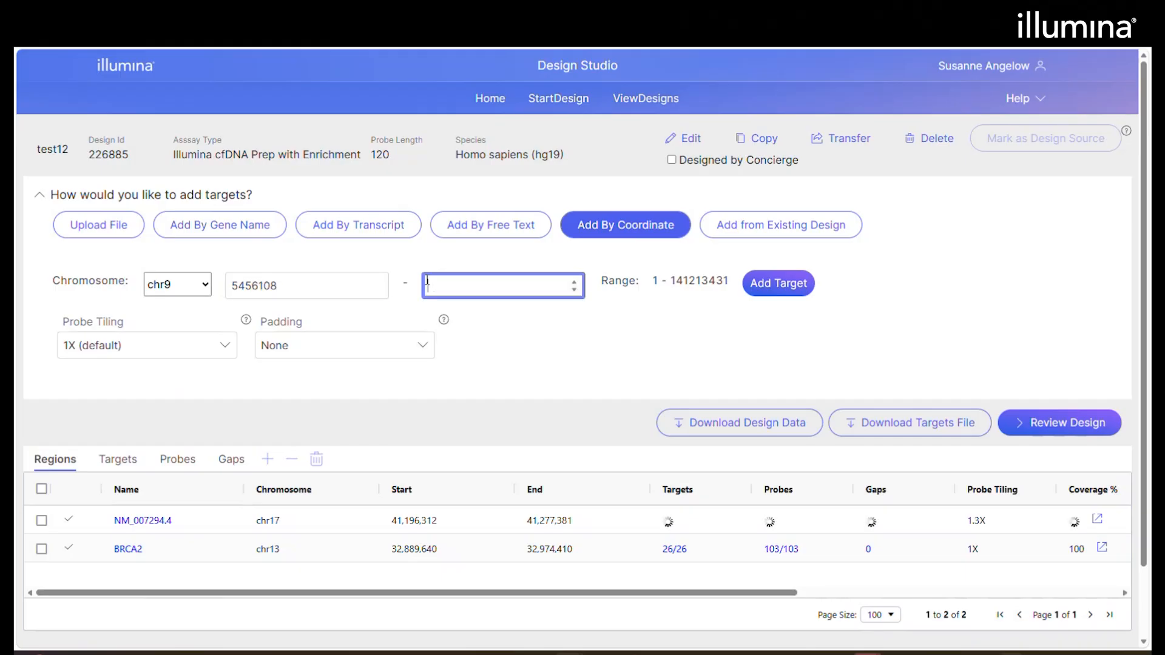
type("545")
type("6110")
left_click(787, 283)
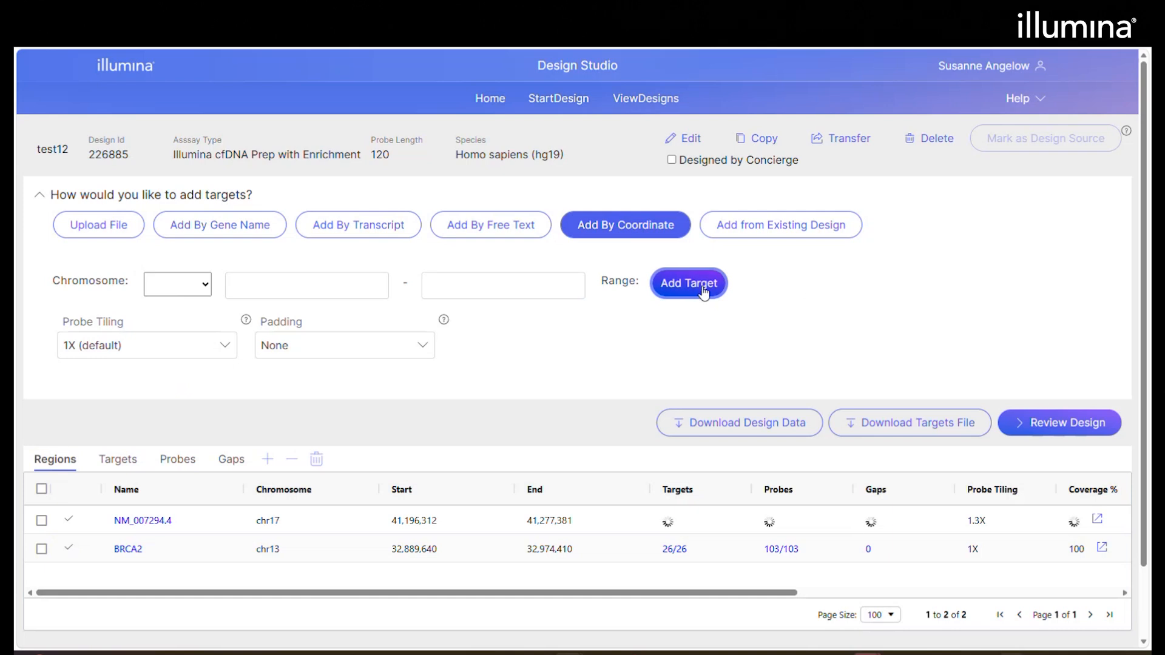
left_click(487, 228)
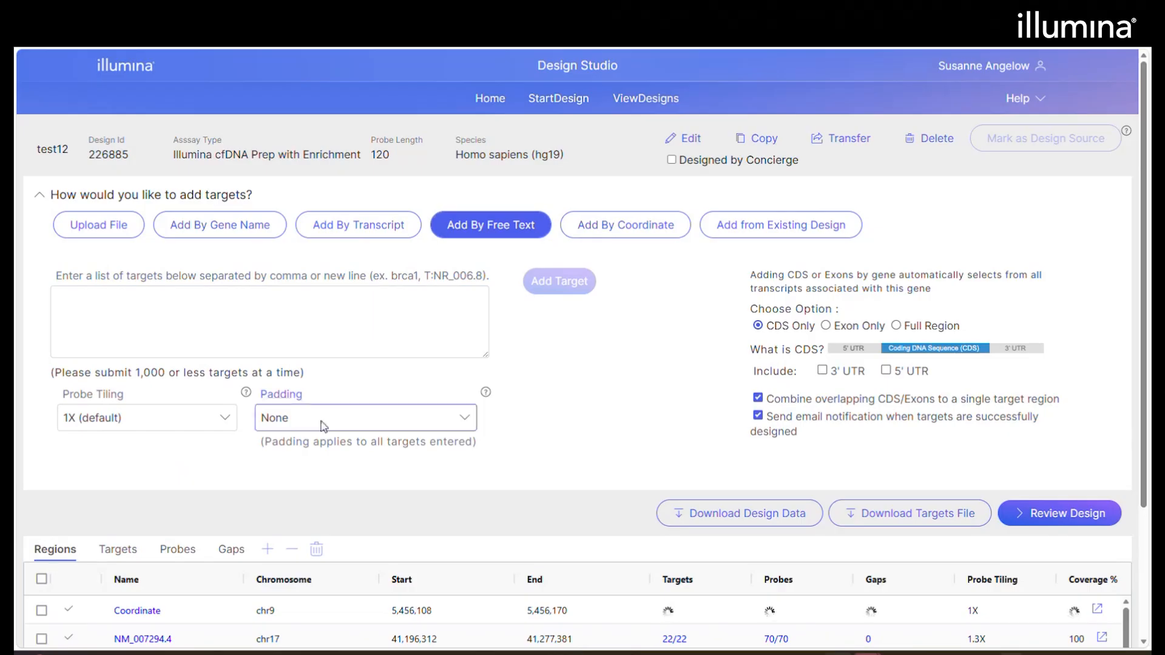
left_click(297, 311)
key("ctrl+v")
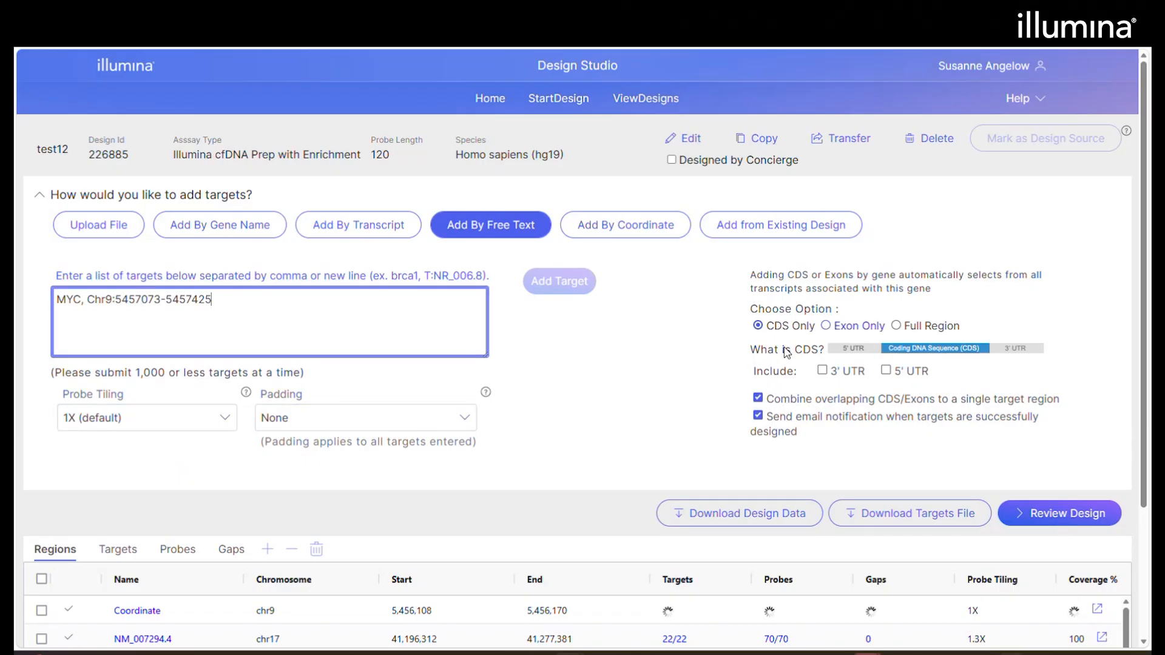
left_click(562, 435)
left_click(558, 290)
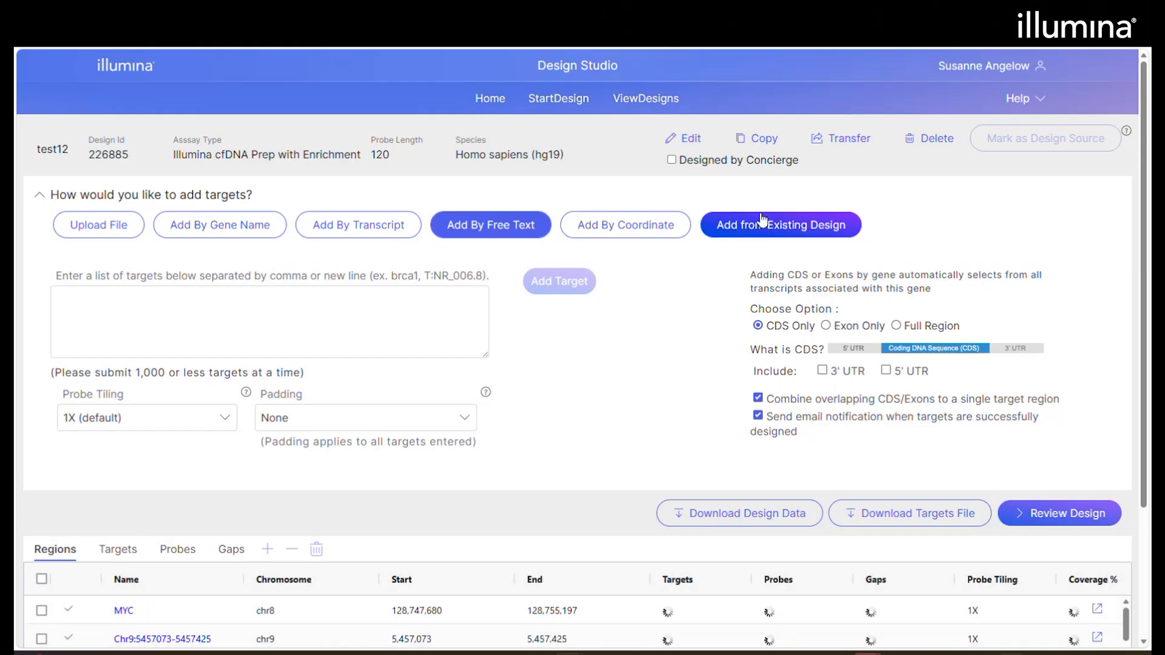
- Download the .csv template for uploading a targets file and open it in Excel
left_click(88, 229)
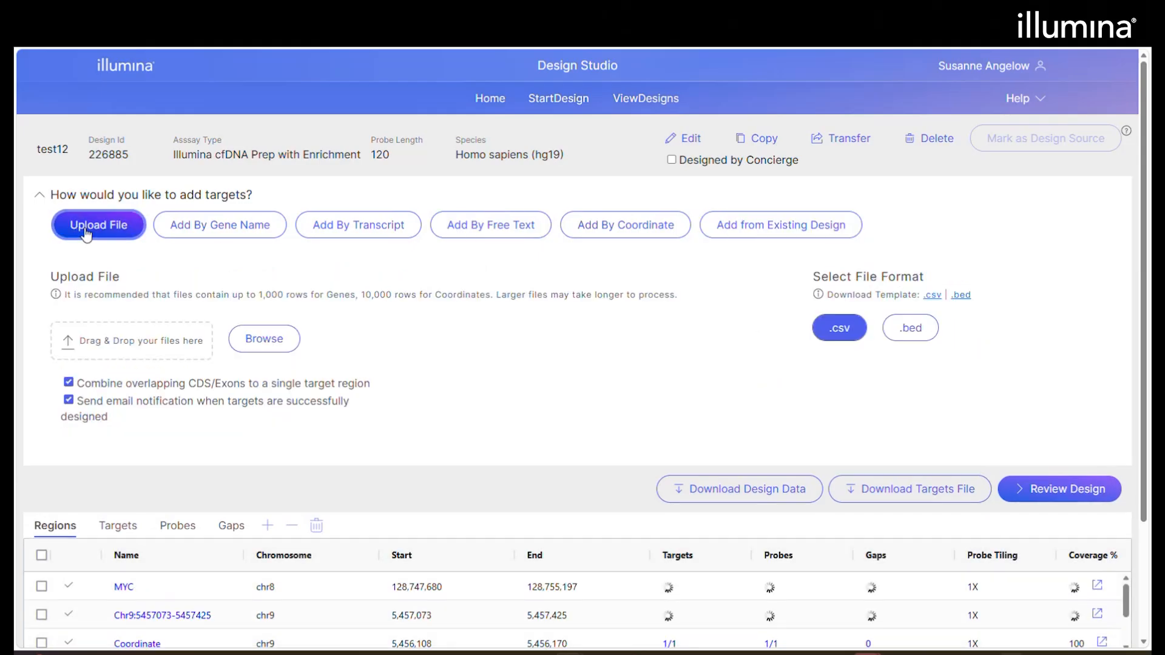
left_click(933, 297)
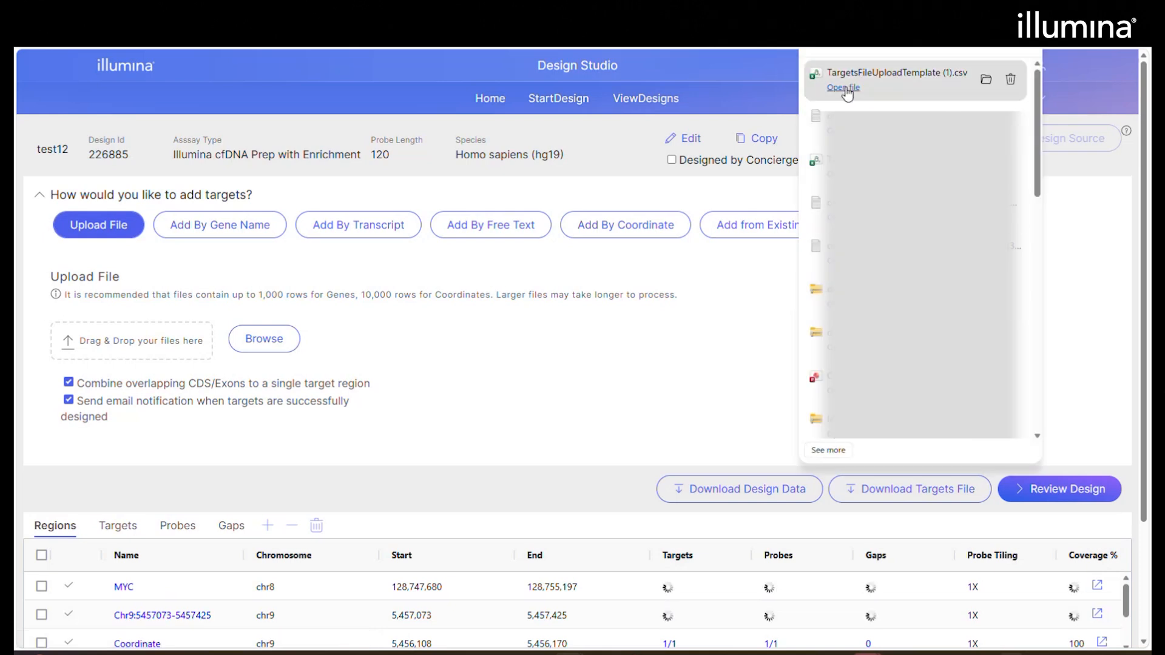
left_click(843, 88)
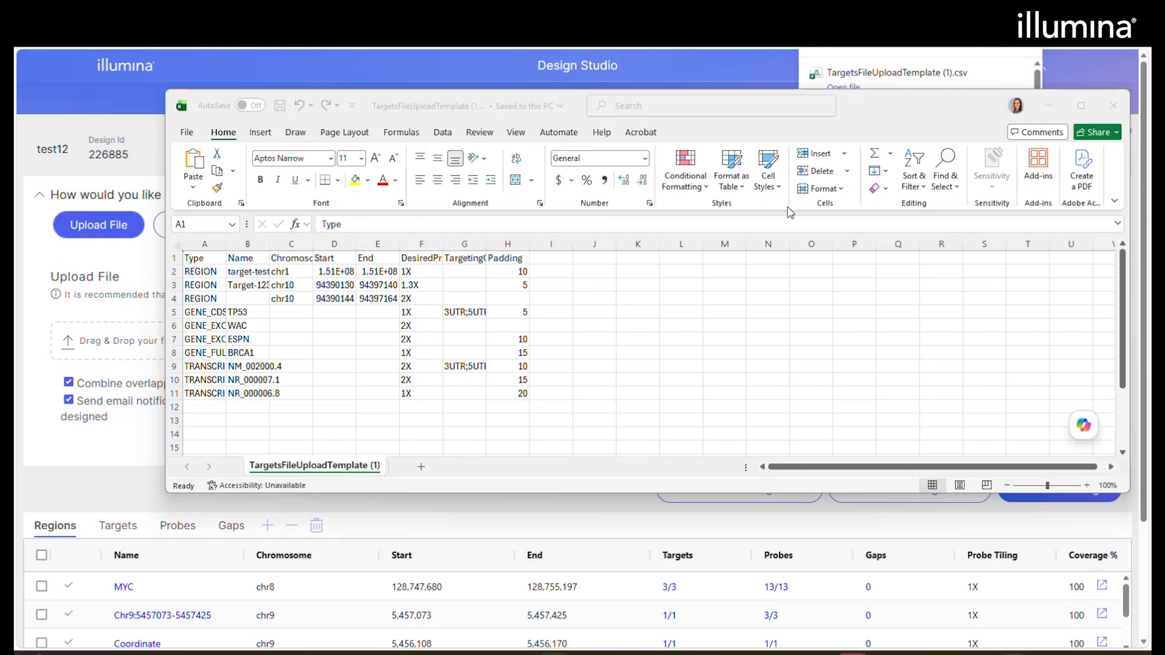
- Leave the Excel template, download the .bed template for target uploads and open it to view its layout
left_click(1048, 110)
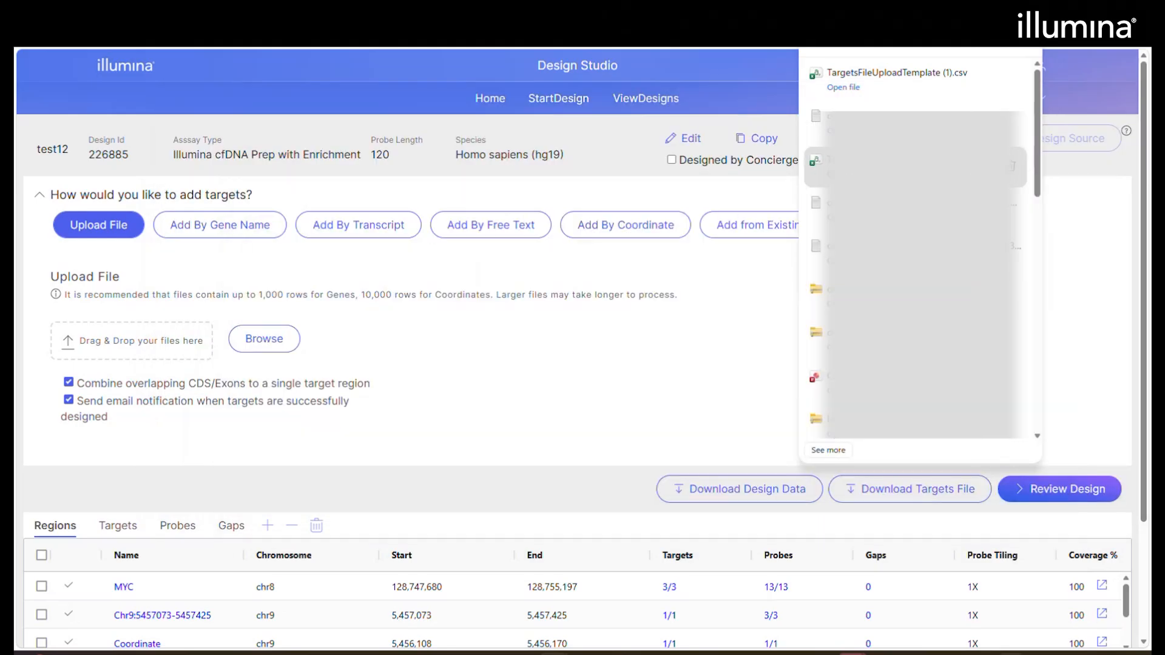
left_click(736, 195)
left_click(914, 201)
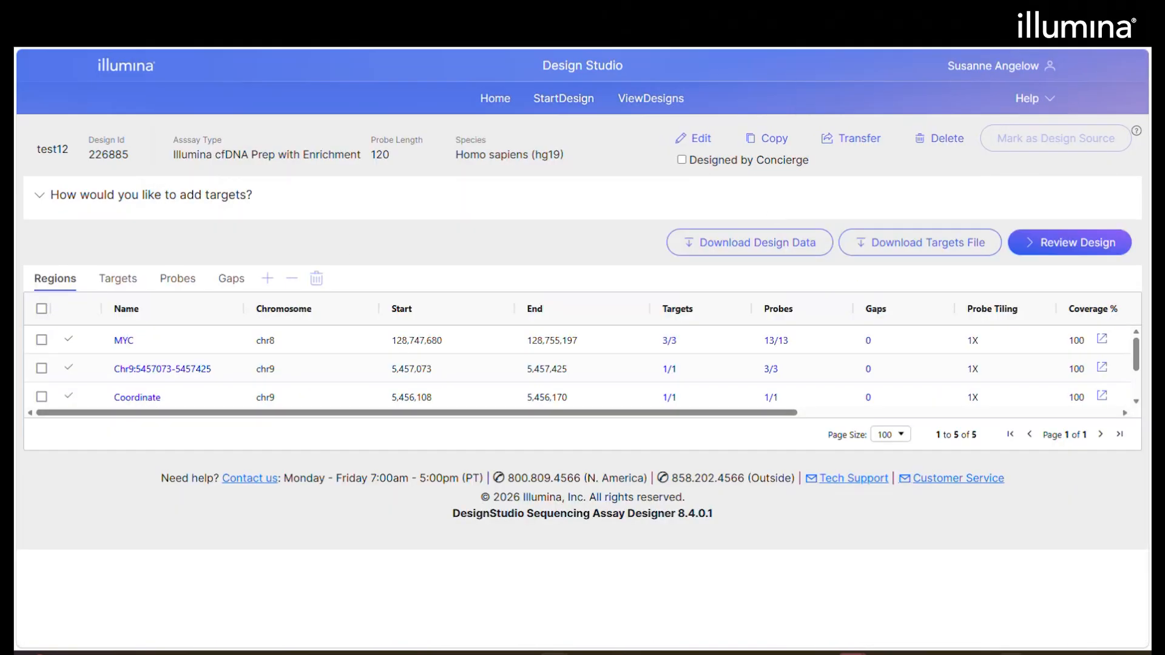
left_click(40, 195)
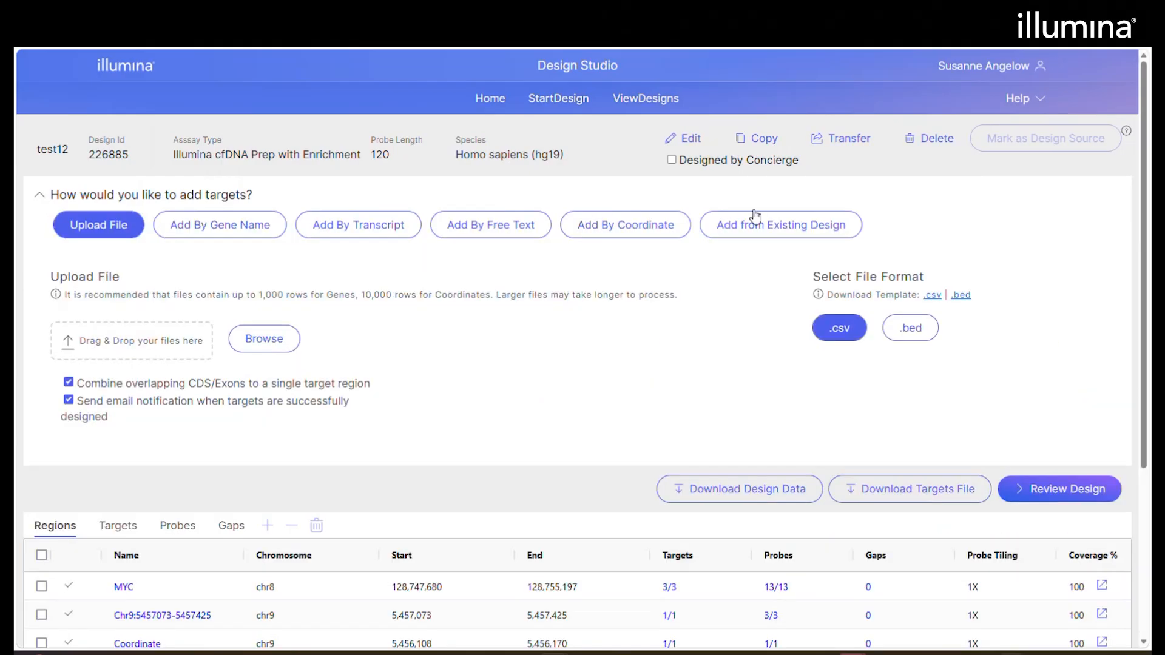
left_click(961, 295)
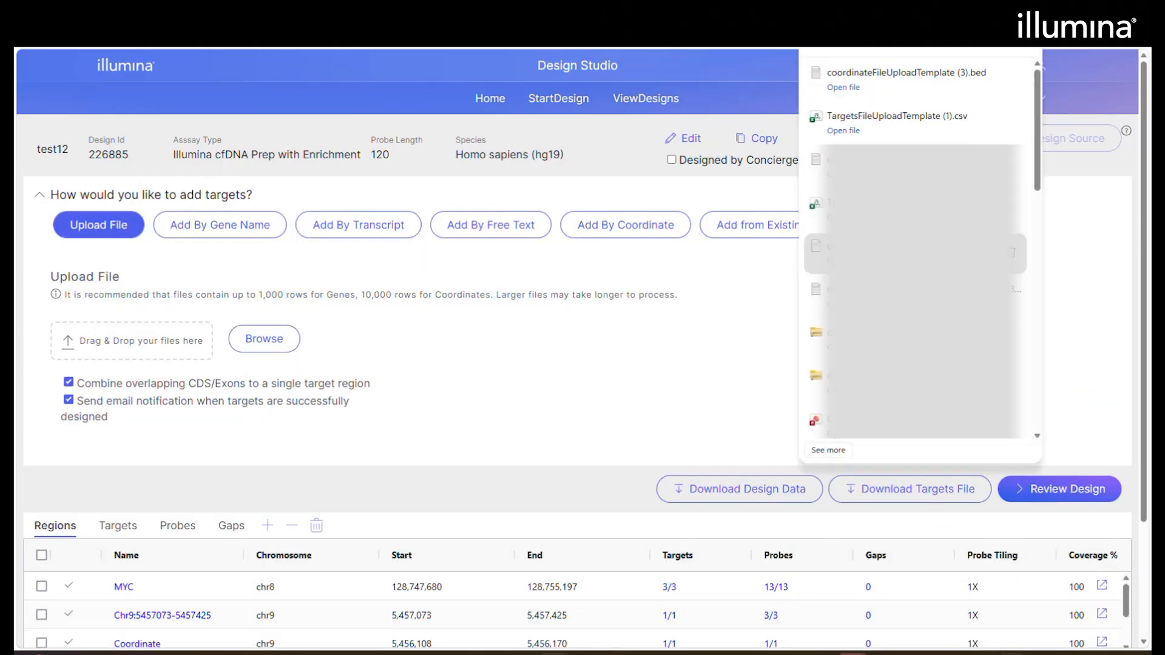
left_click(842, 88)
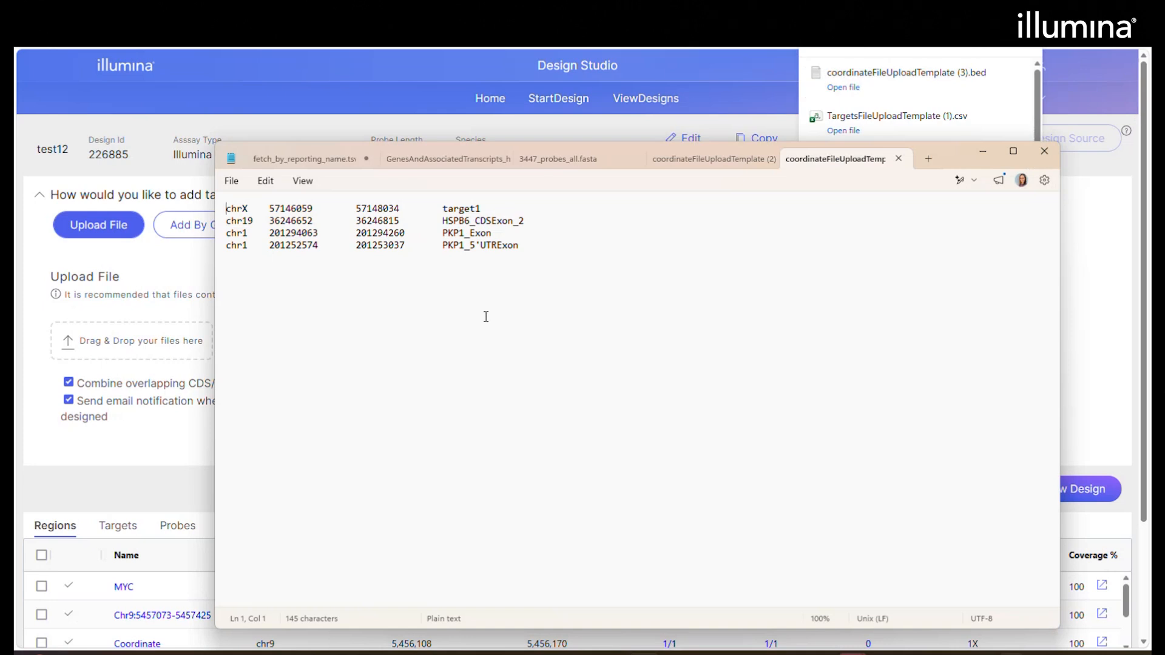
left_click(984, 152)
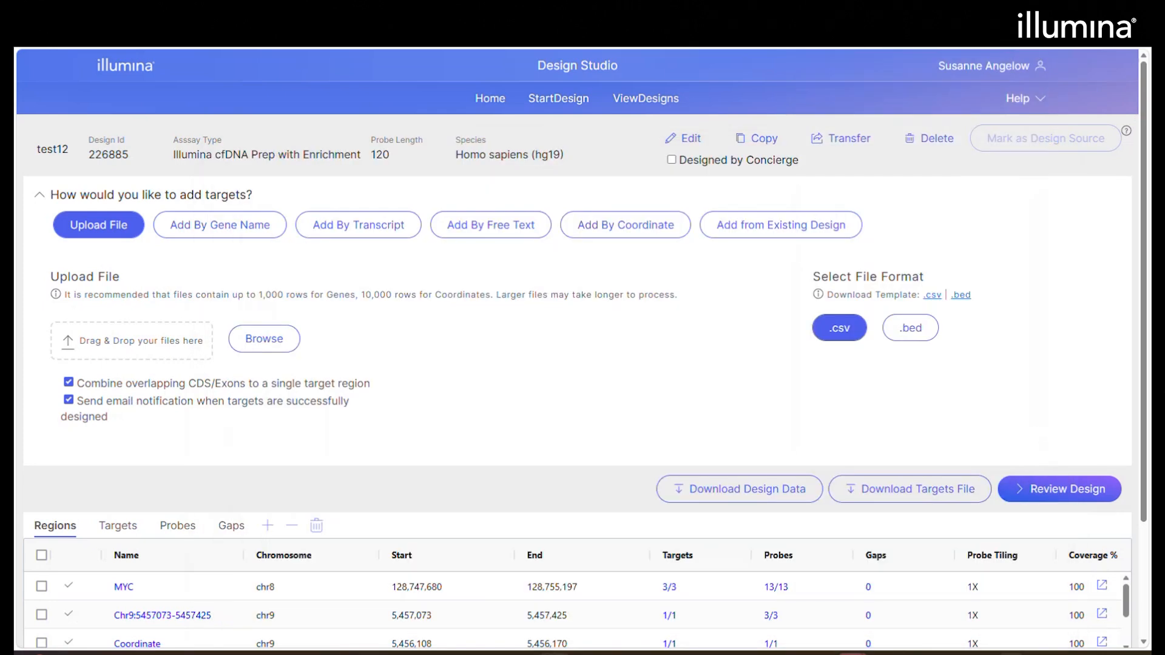
- Upload CSVInputDemo_3.csv as the targets file and submit it to the design
left_click_drag(152, 598, 162, 356)
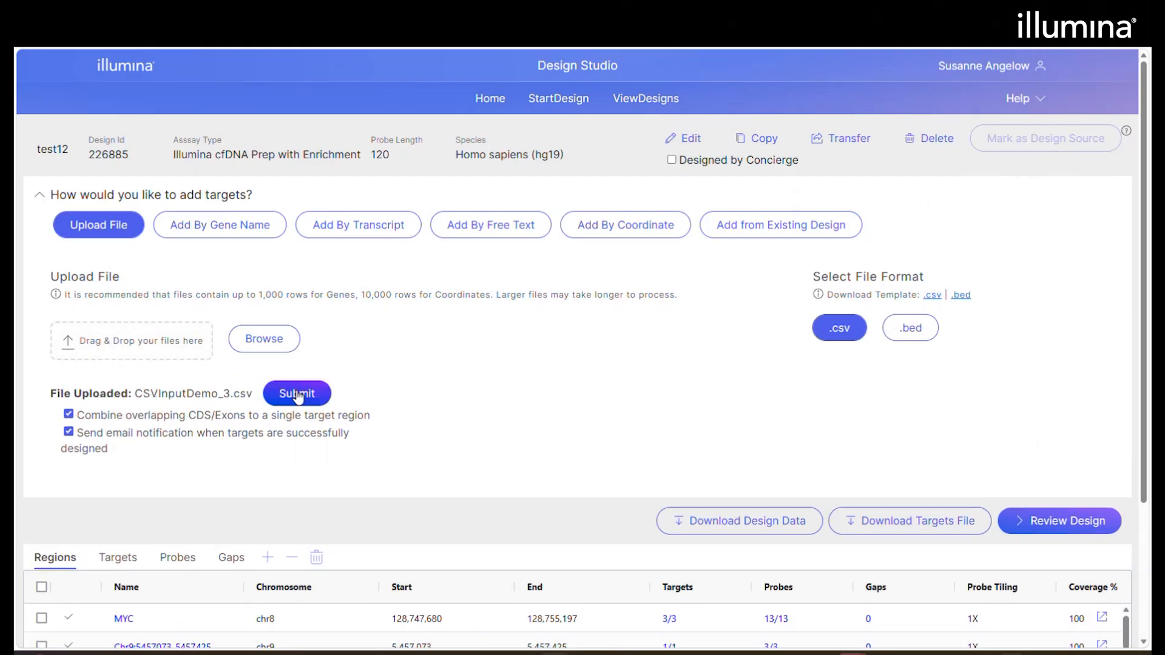
left_click(297, 394)
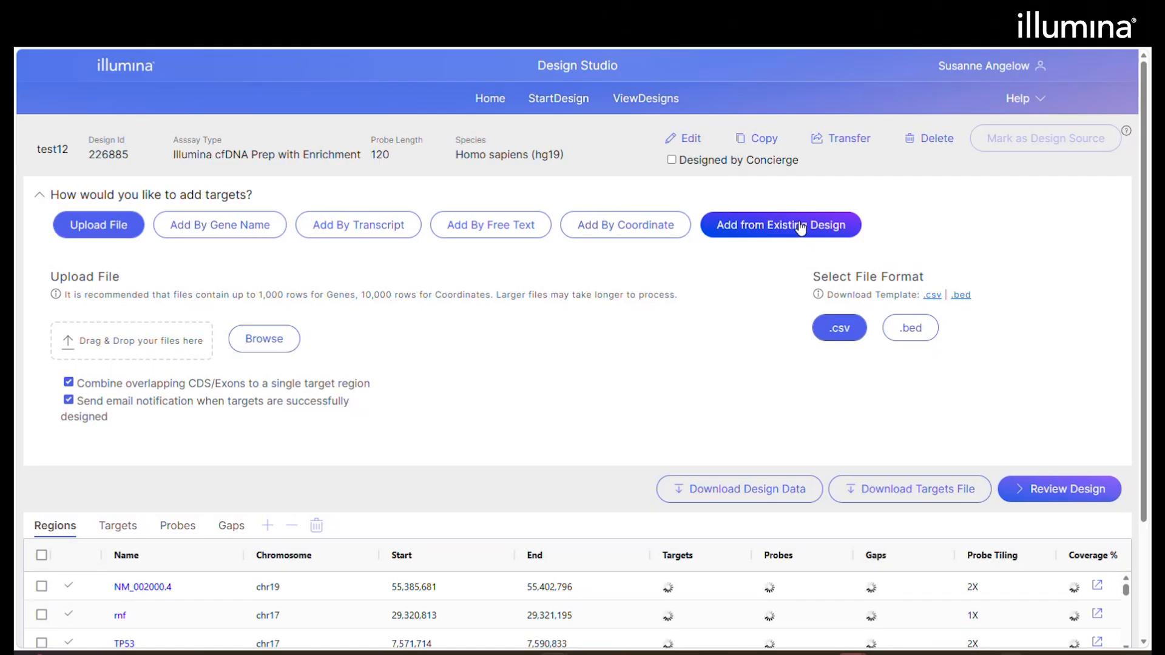
- Copy the NM_007294.4 and NM_002000.4 regions from the existing custom design testtesttt into this design
left_click(800, 227)
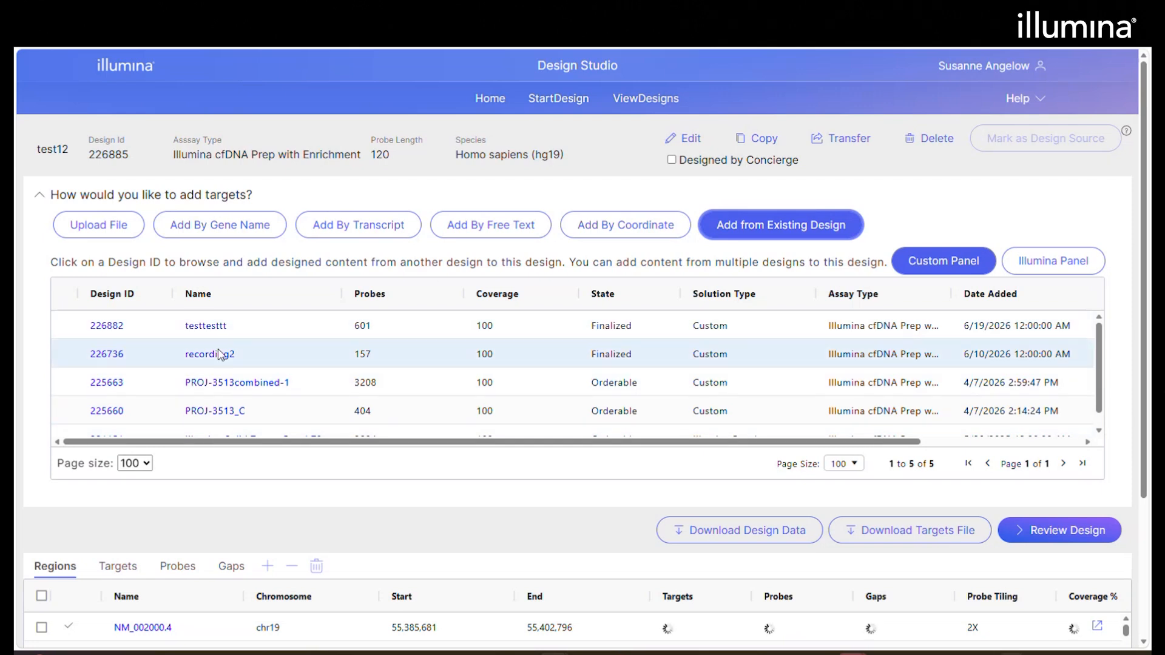
left_click(1085, 270)
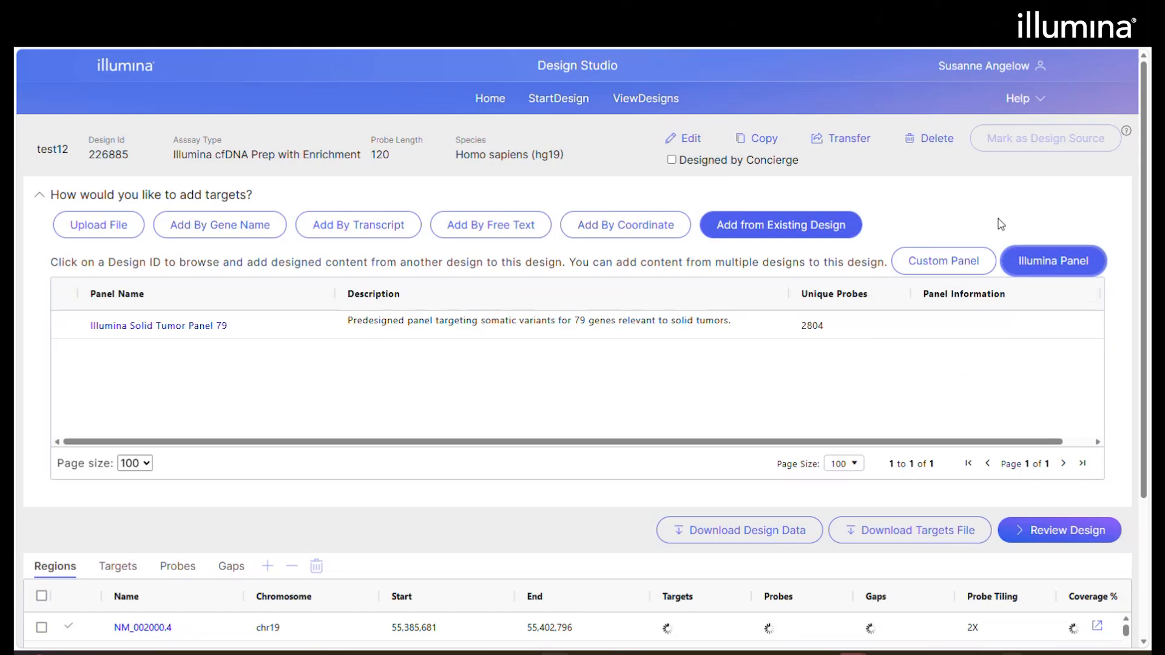
left_click(943, 260)
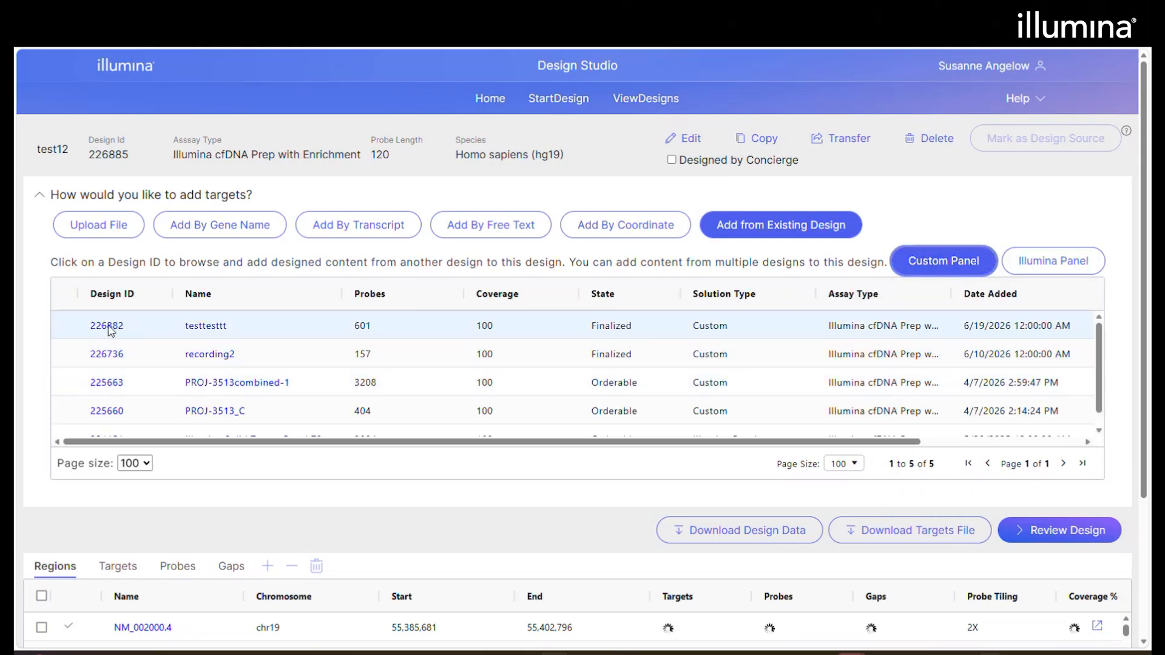
left_click(107, 326)
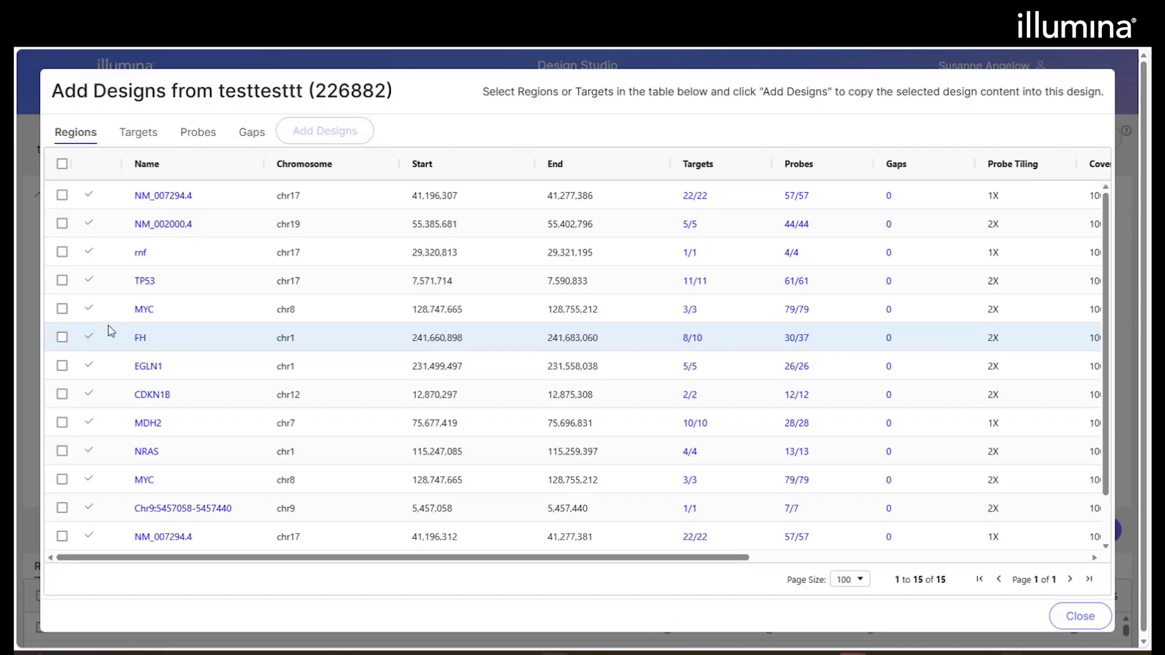
left_click(62, 164)
left_click(62, 163)
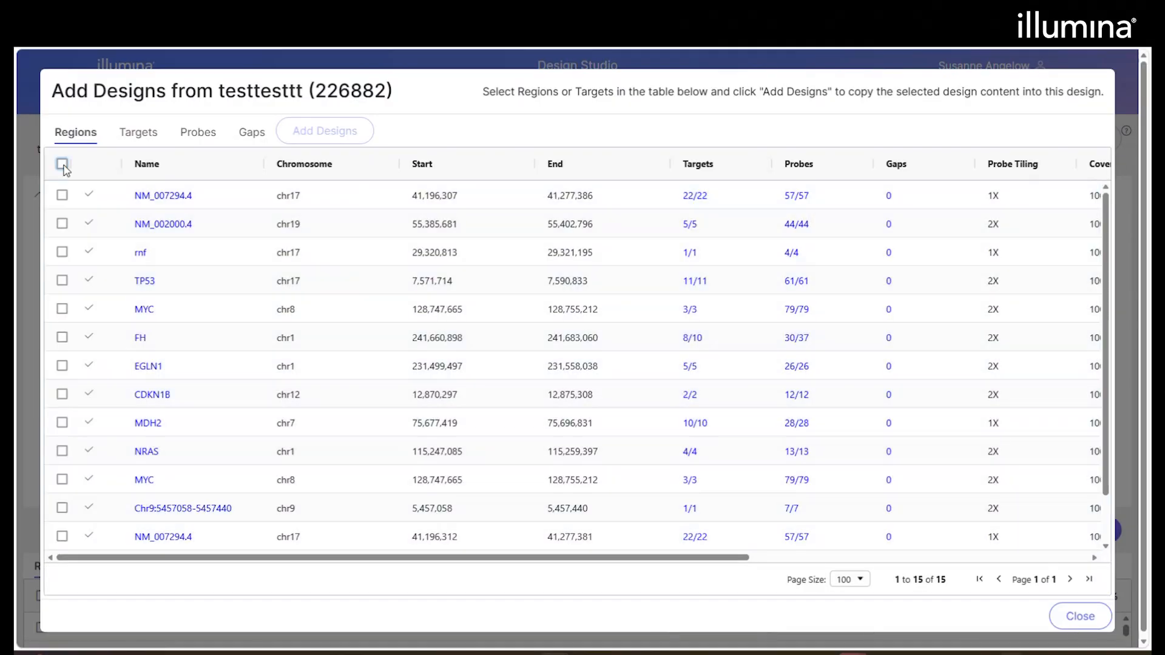
left_click(62, 195)
left_click(61, 223)
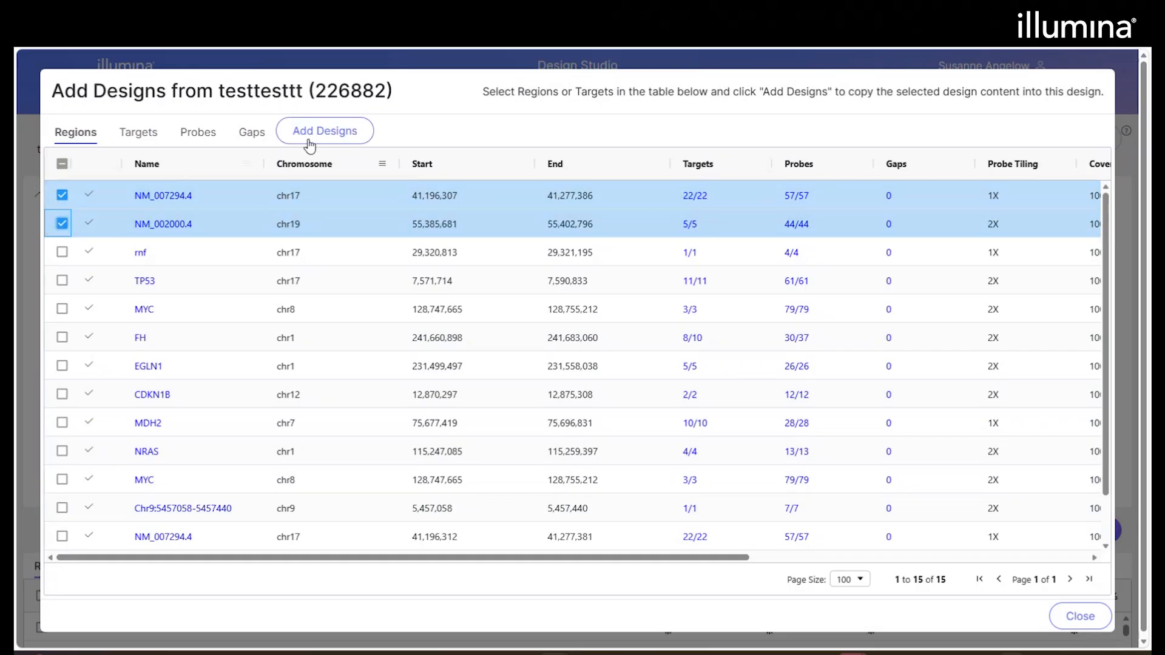
left_click(354, 134)
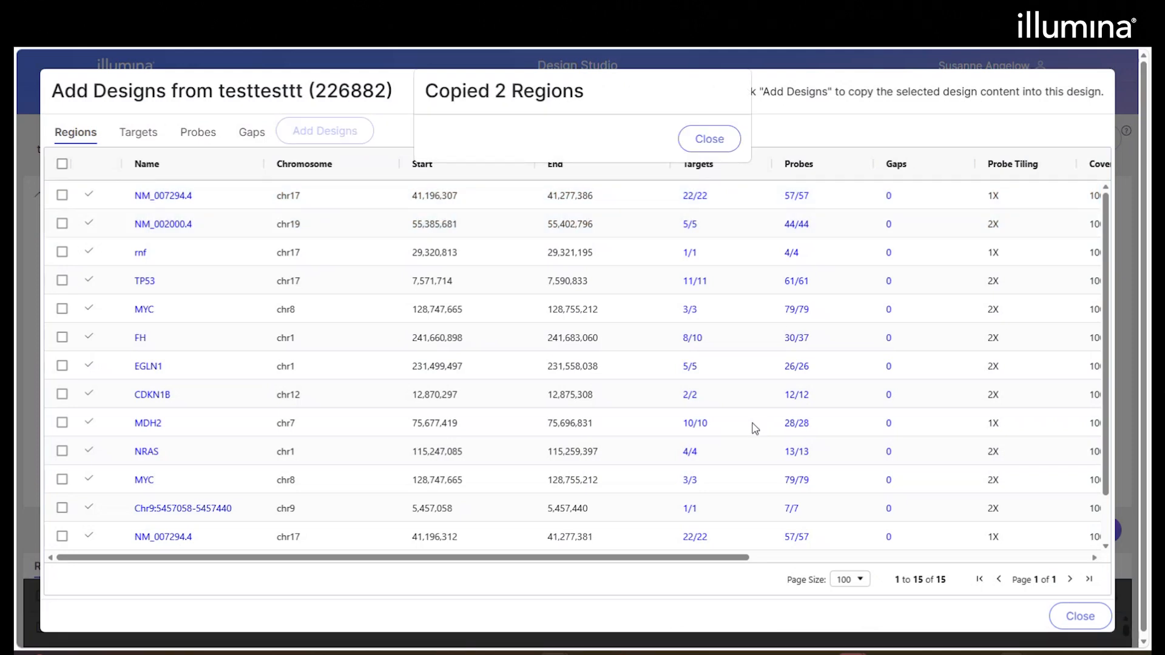
left_click(708, 138)
left_click(1107, 628)
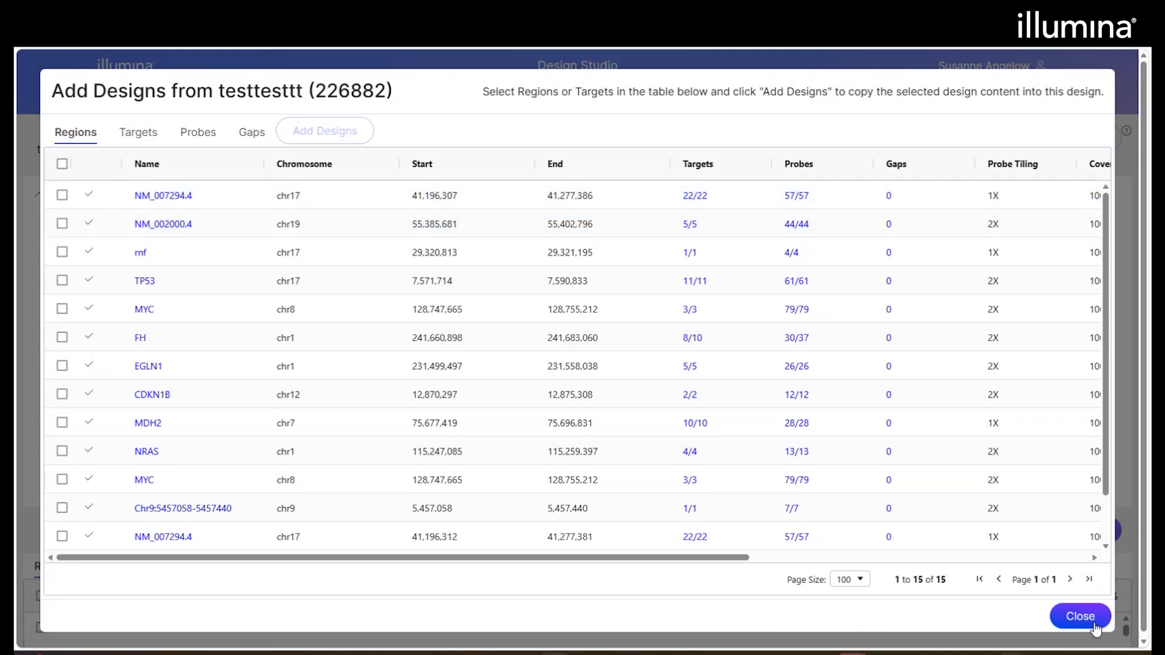
- Check the type, state and design warnings of the design's regions and compare them with the targets list
scroll(839, 617, "down", 3)
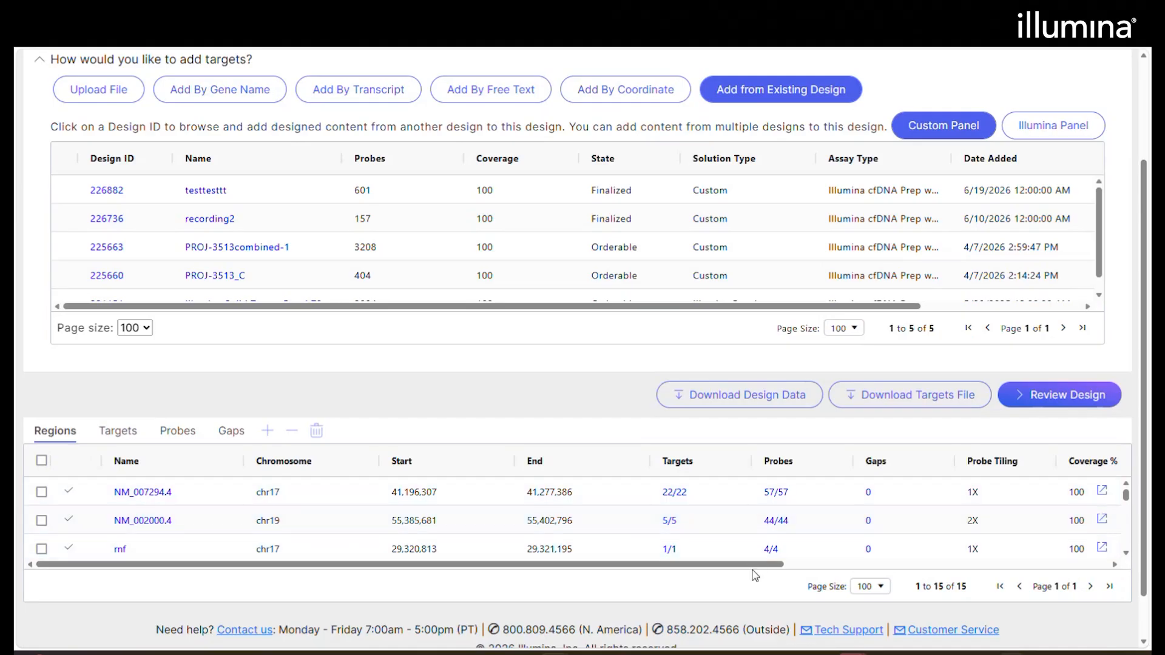
left_click_drag(758, 569, 1045, 567)
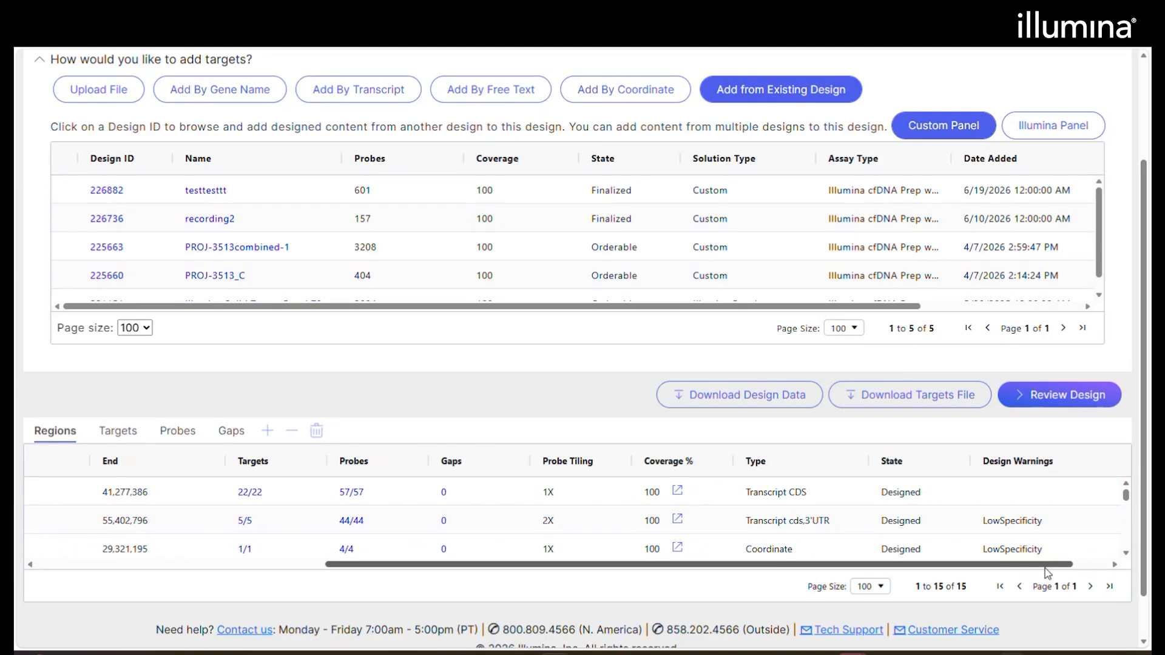
left_click(885, 464)
left_click_drag(841, 564, 491, 593)
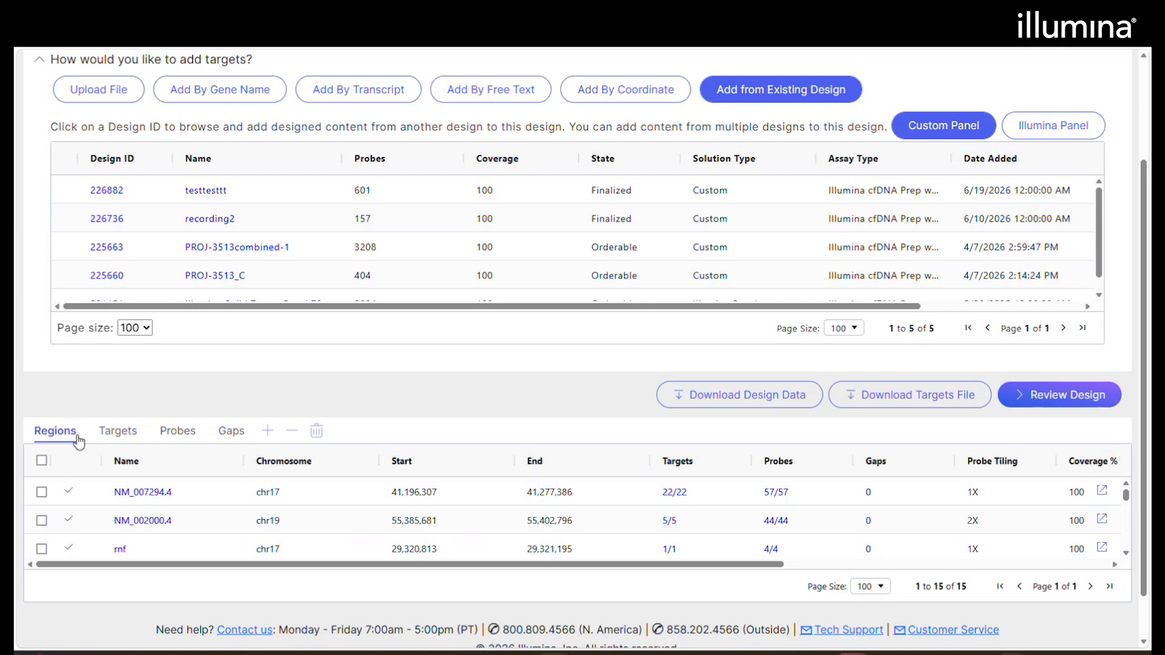
left_click(122, 438)
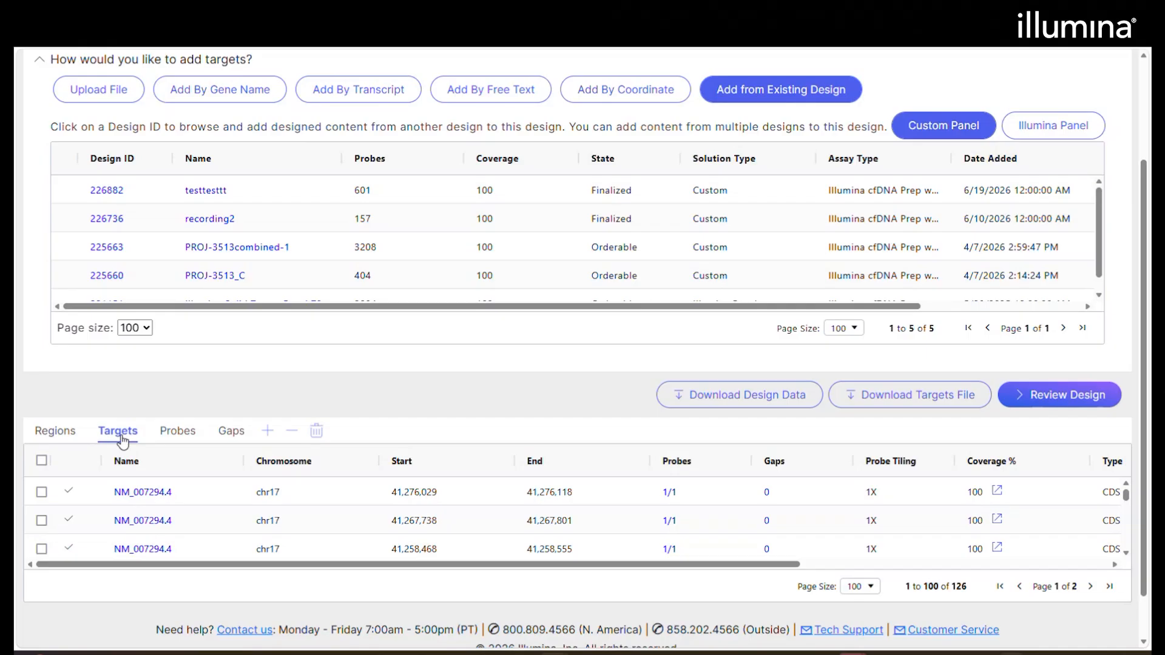
left_click(54, 436)
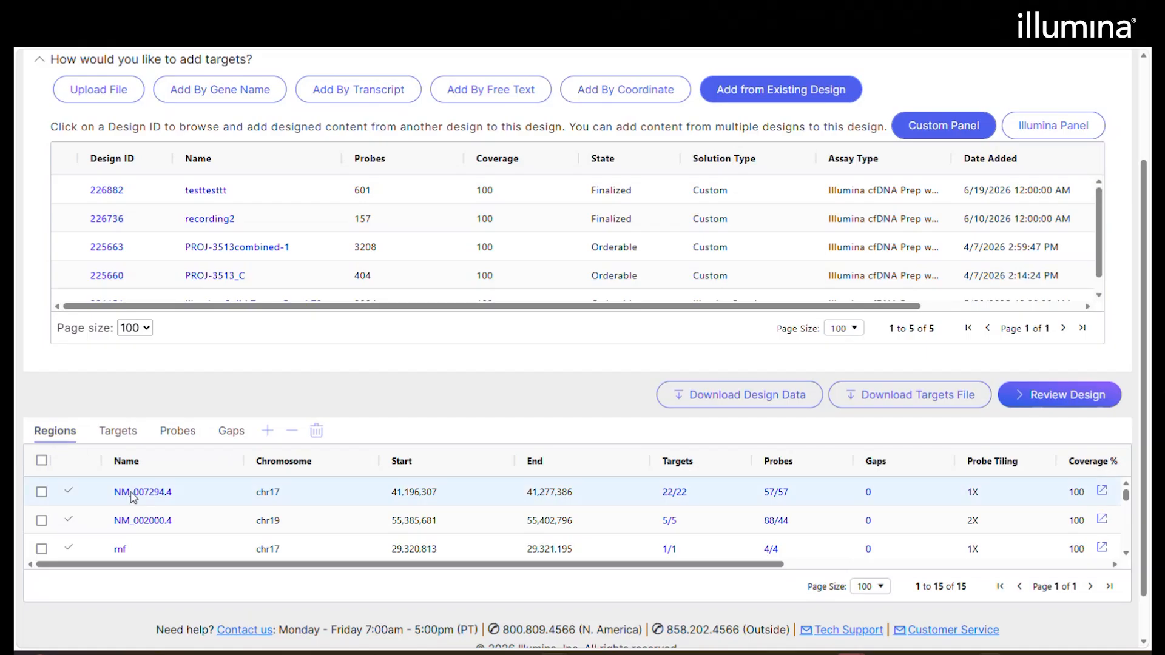
- Sort the design's targets by design warnings in descending order and examine the flagged targets
left_click(122, 432)
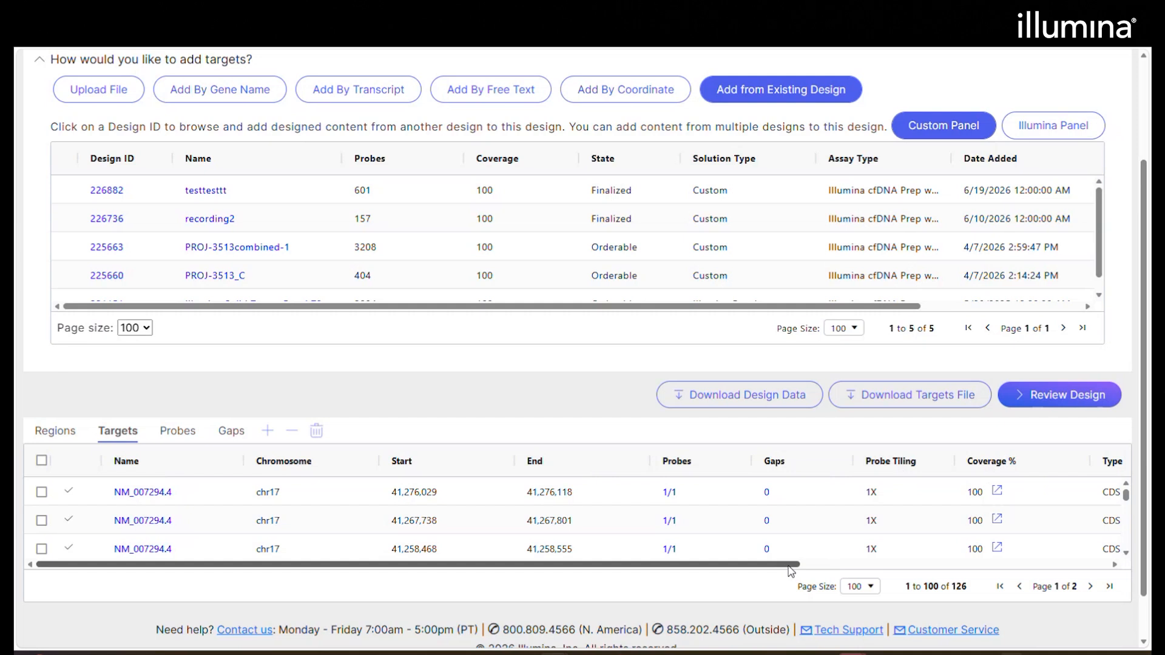
left_click_drag(796, 565, 1047, 564)
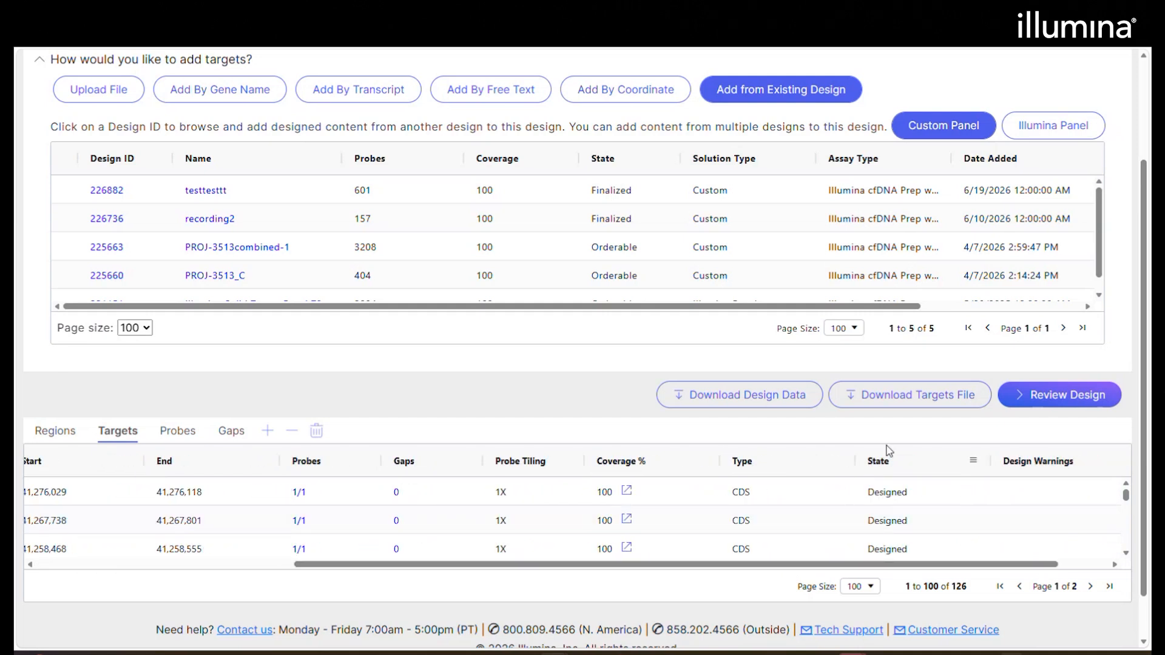
left_click(1049, 464)
left_click(1048, 464)
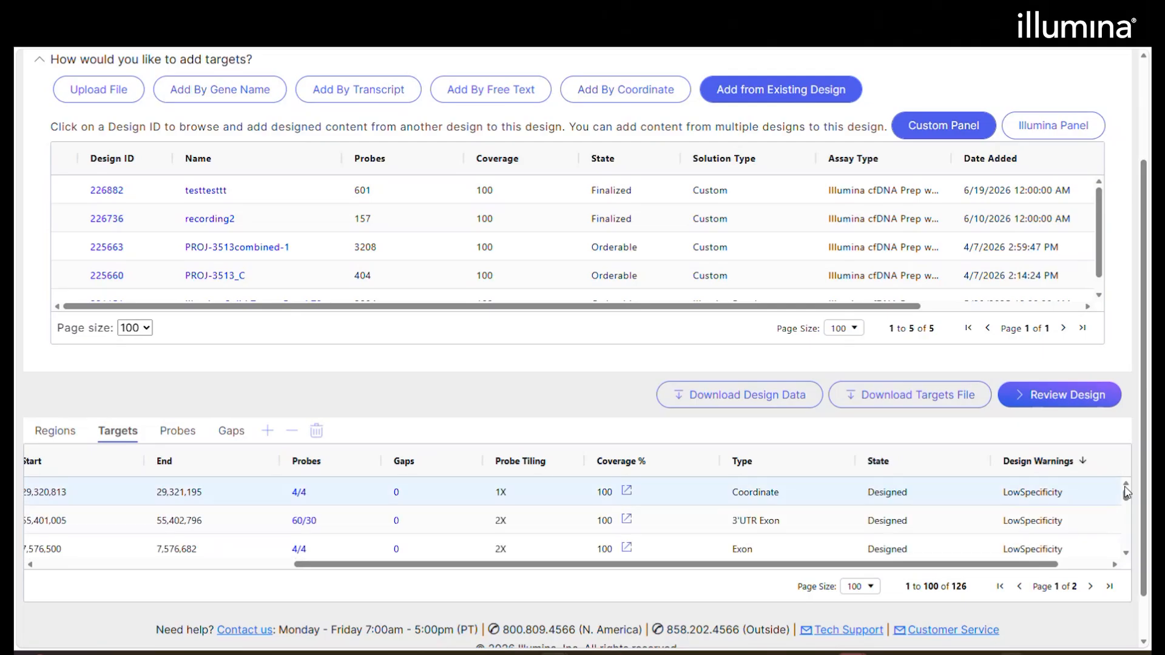
scroll(1129, 551, "down", 2)
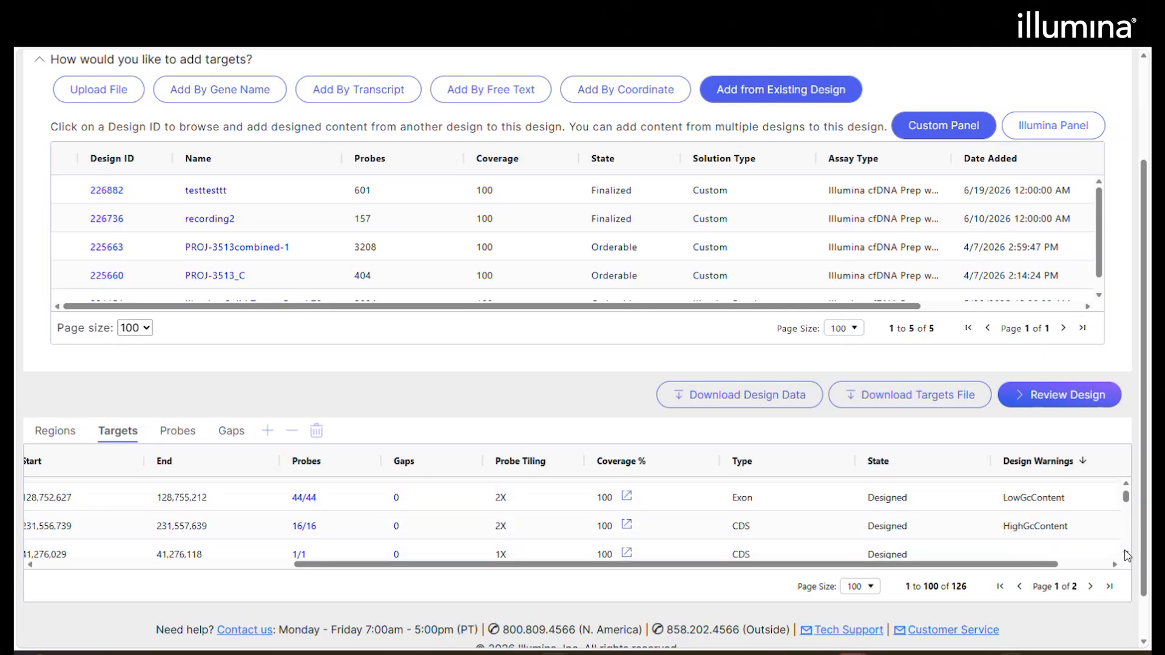
scroll(1127, 555, "down", 1)
left_click_drag(1031, 564, 732, 589)
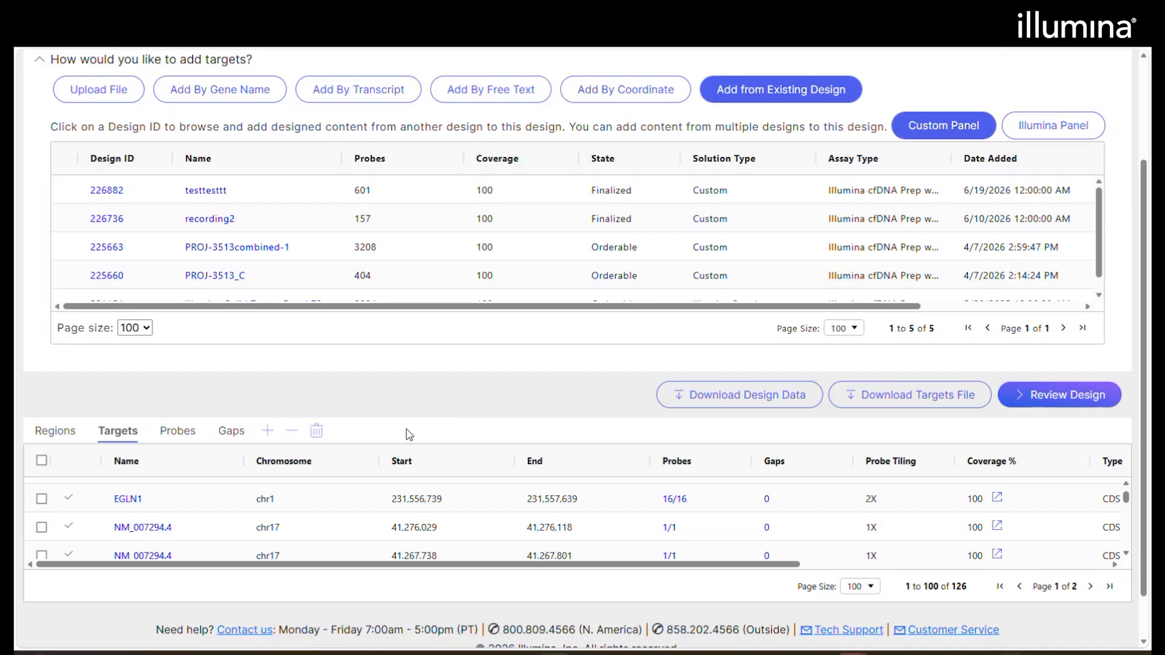
- Sort the targets by chromosome in ascending order and select the FH target spanning 241,669,298 to 241,669,473
left_click(267, 465)
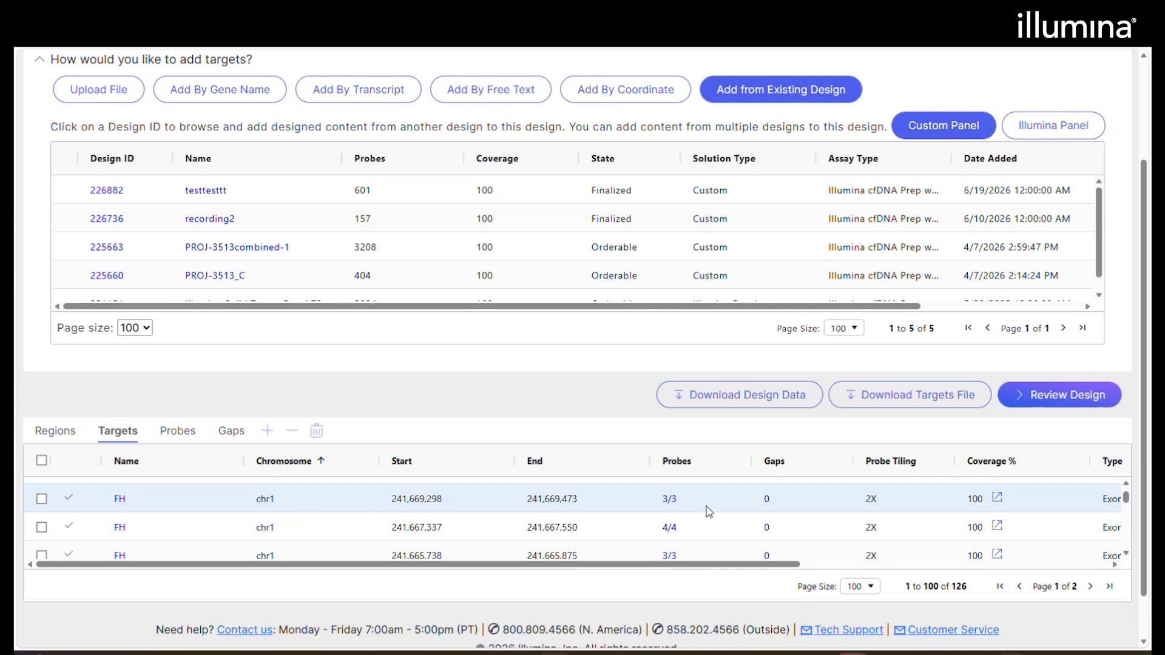
left_click(998, 500)
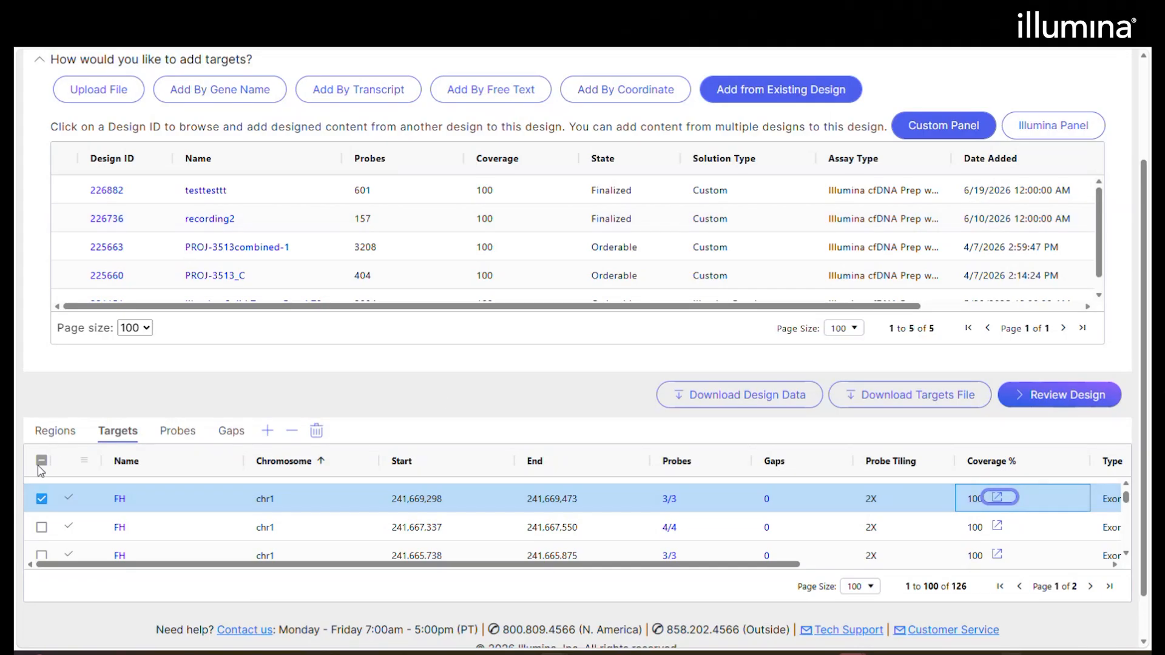
left_click(41, 499)
left_click(41, 498)
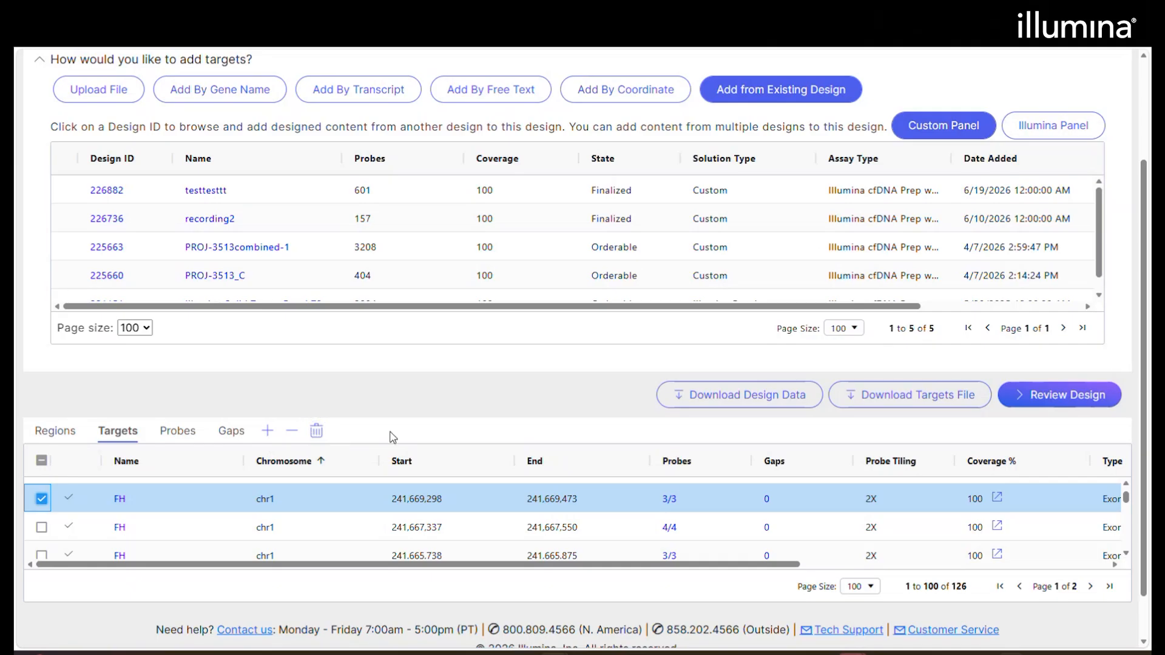
- Sort the probes by design warnings in descending order, and check the design's gaps before returning to the targets
left_click(178, 432)
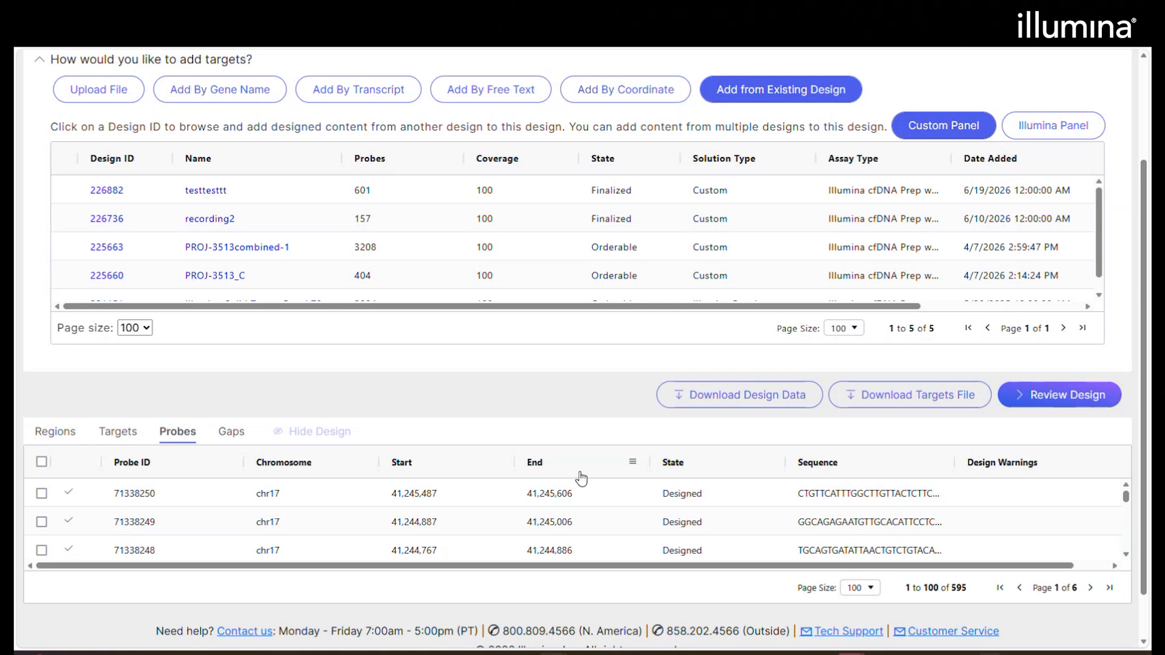
left_click(996, 465)
left_click(996, 464)
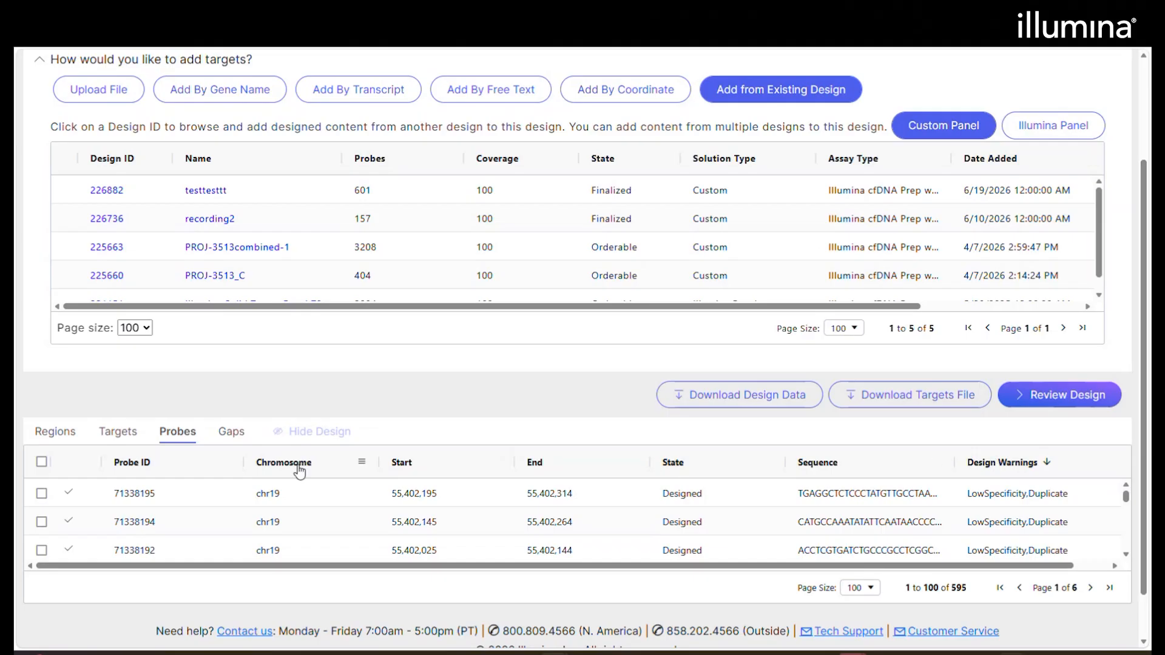
left_click(222, 435)
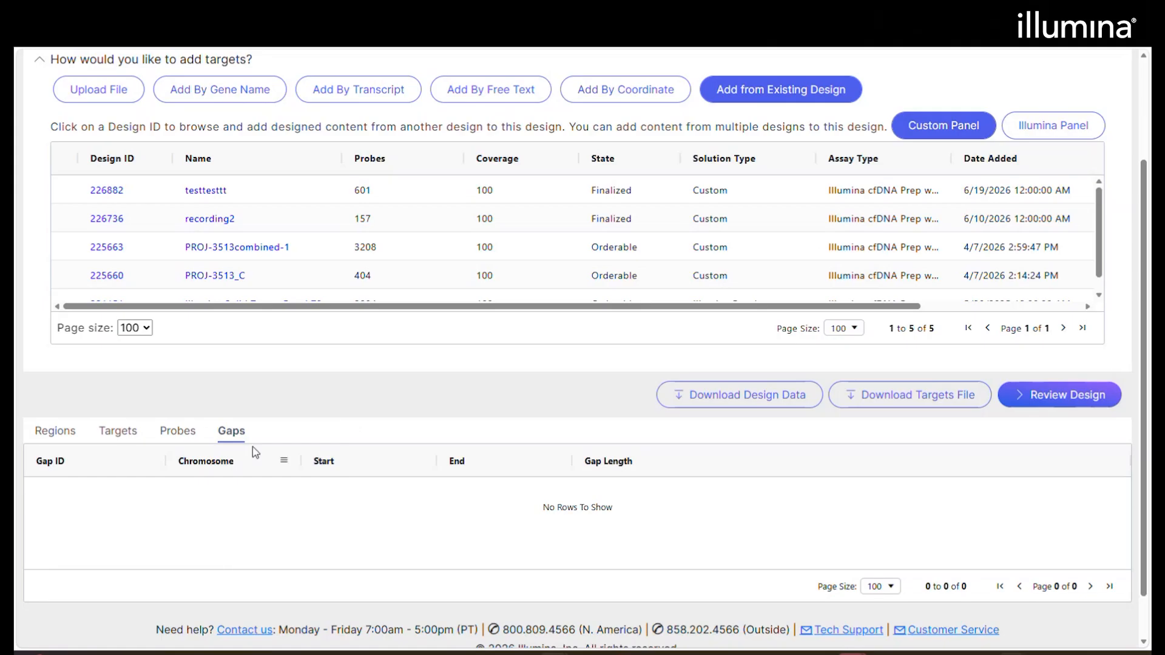
left_click(118, 436)
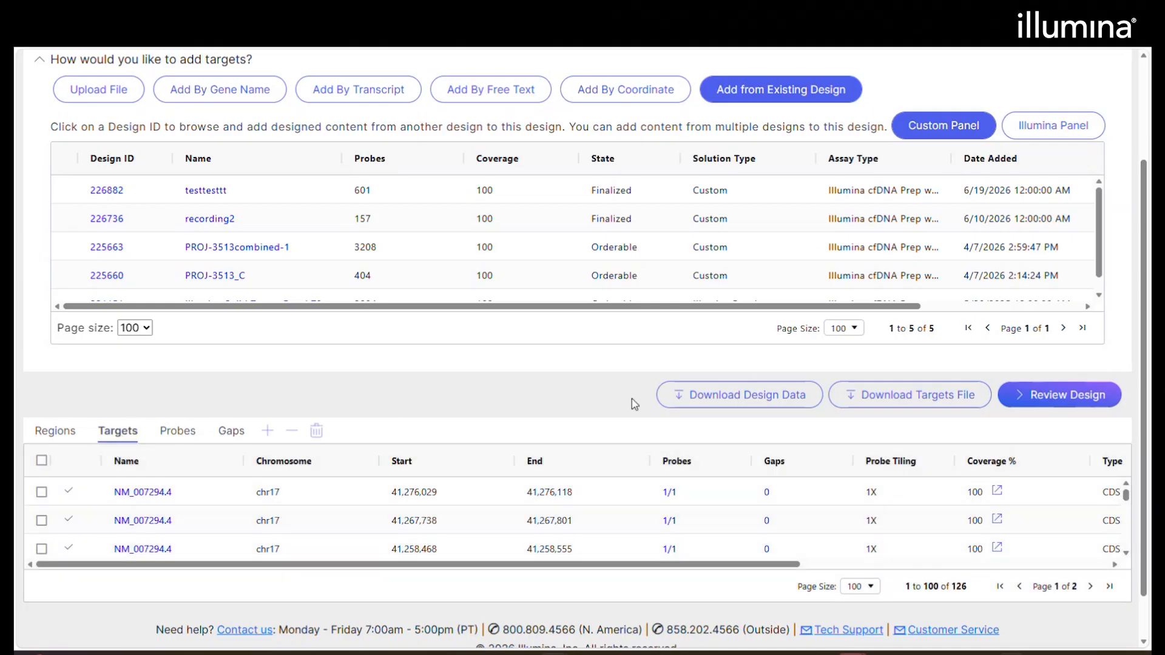
- Check the .csv, .tsv and .bed options for exporting the design data, and leave without exporting
left_click(768, 397)
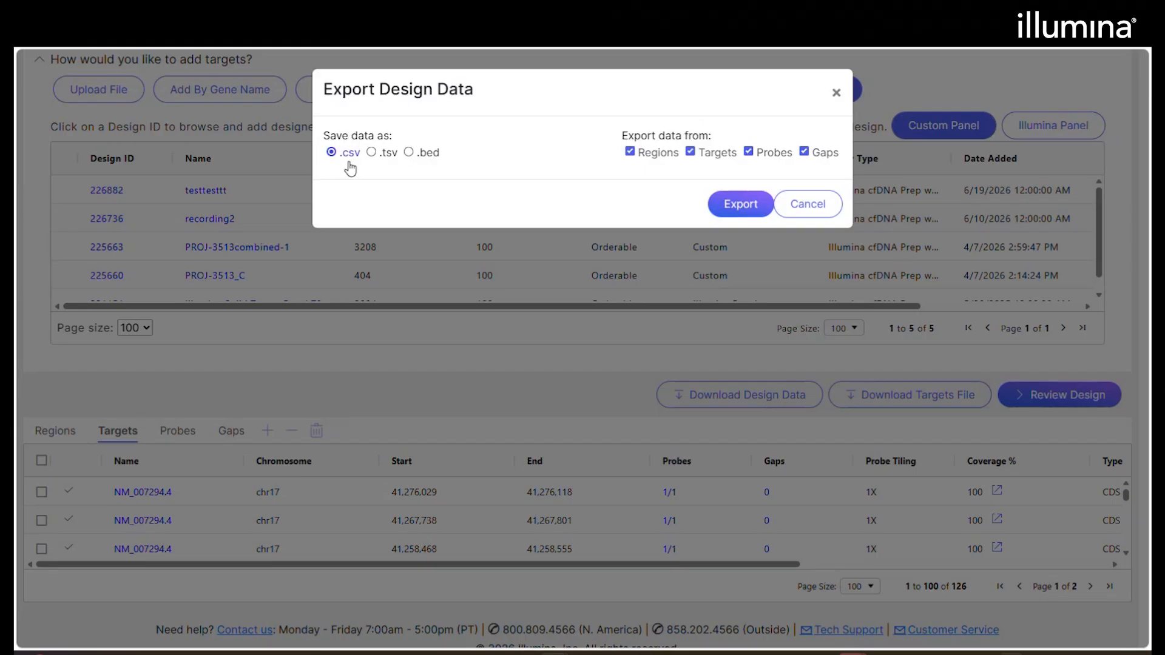
left_click(375, 153)
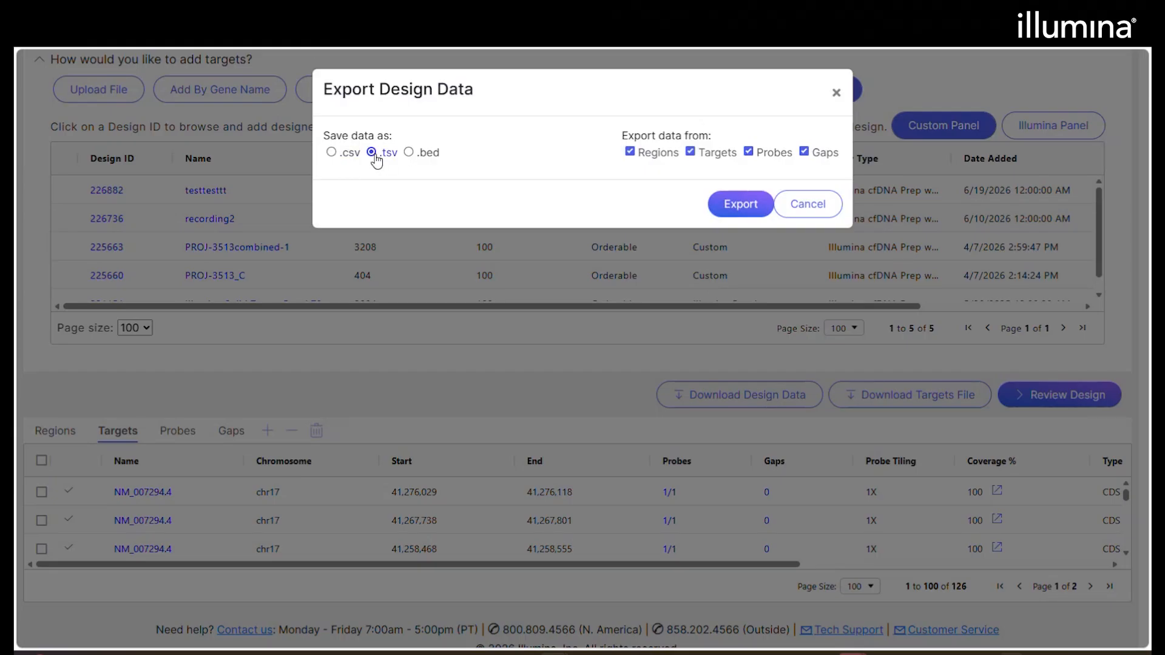
left_click(408, 154)
left_click(331, 152)
left_click(815, 212)
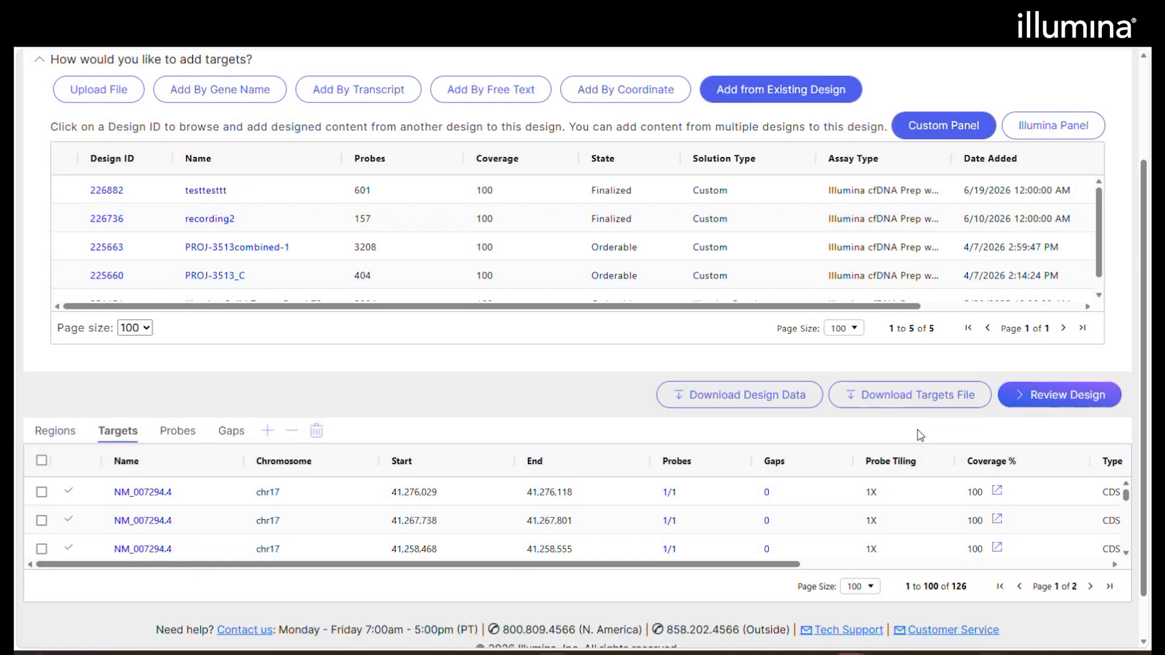
- Check the .csv and .bed options for saving the targets as a coordinate import file, and cancel the export
left_click(916, 398)
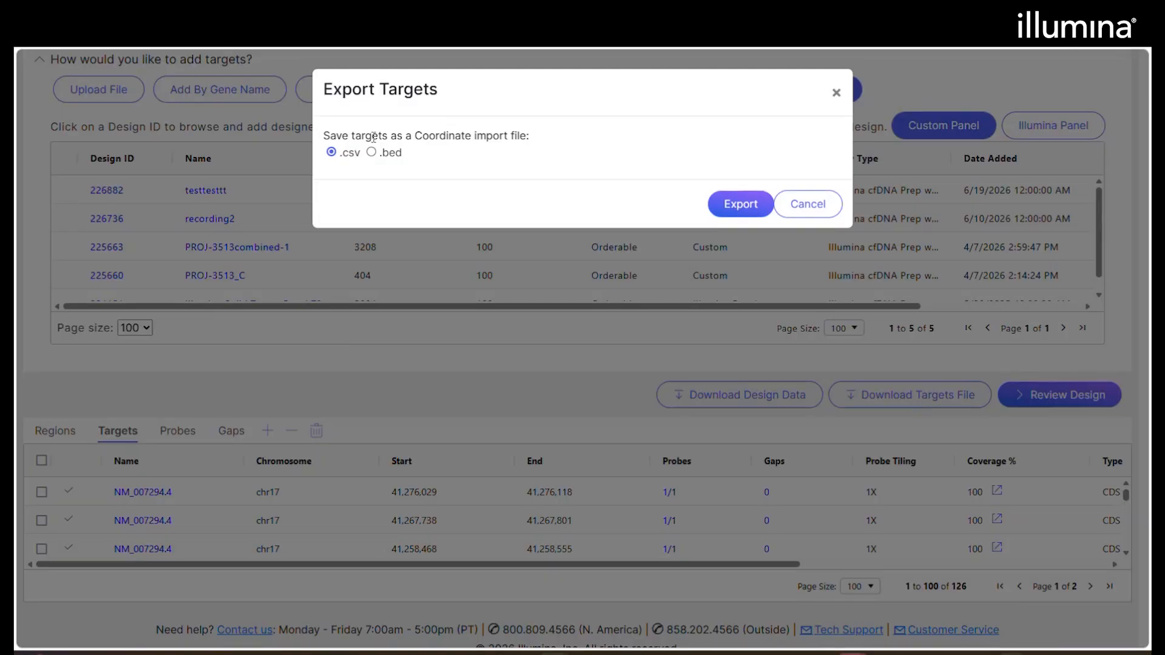
left_click(371, 152)
left_click(330, 153)
left_click(371, 152)
left_click(812, 208)
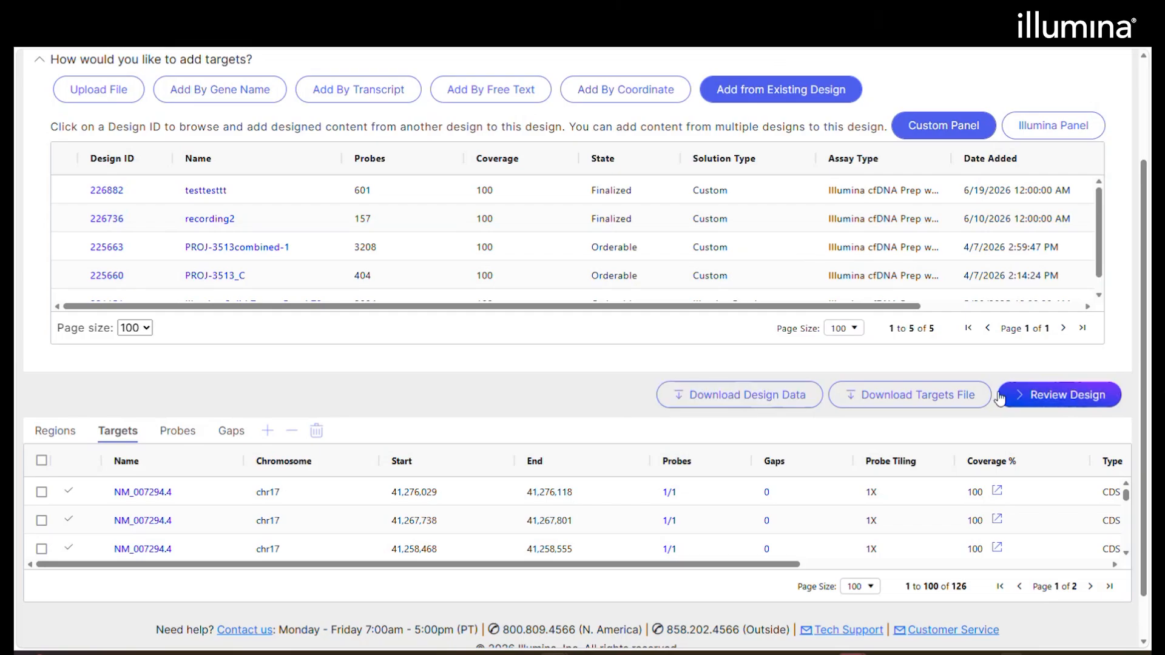
- Review the design summary and warnings, return to modifying the design, and try selecting the first NM_007294.4 target
left_click(1079, 395)
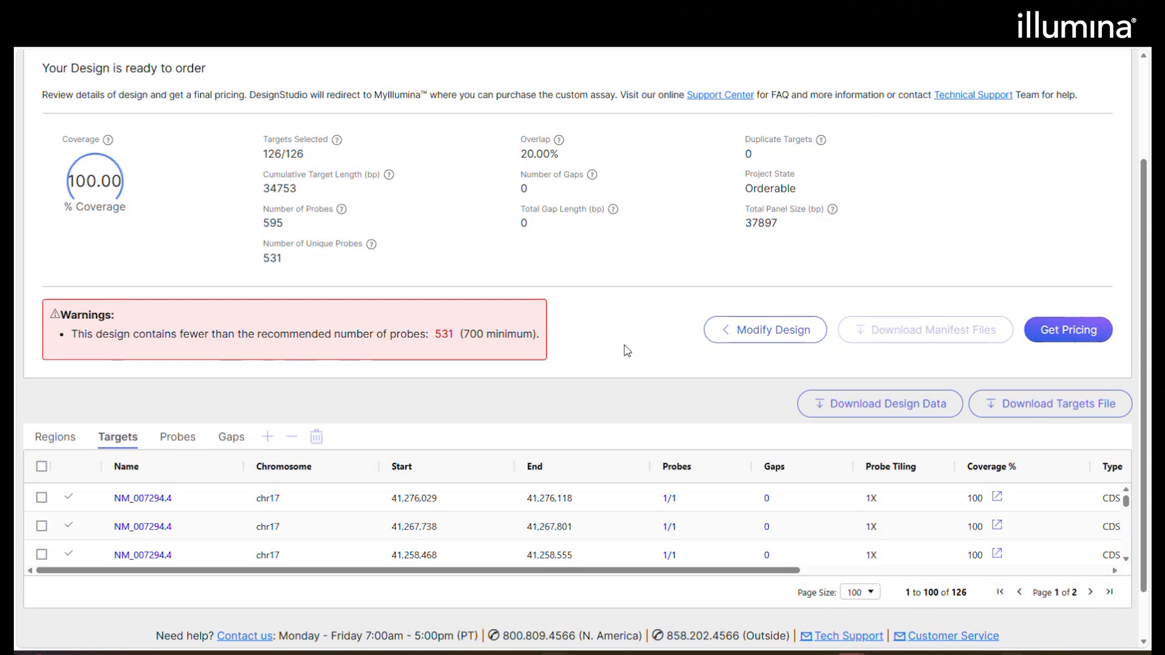
left_click(791, 335)
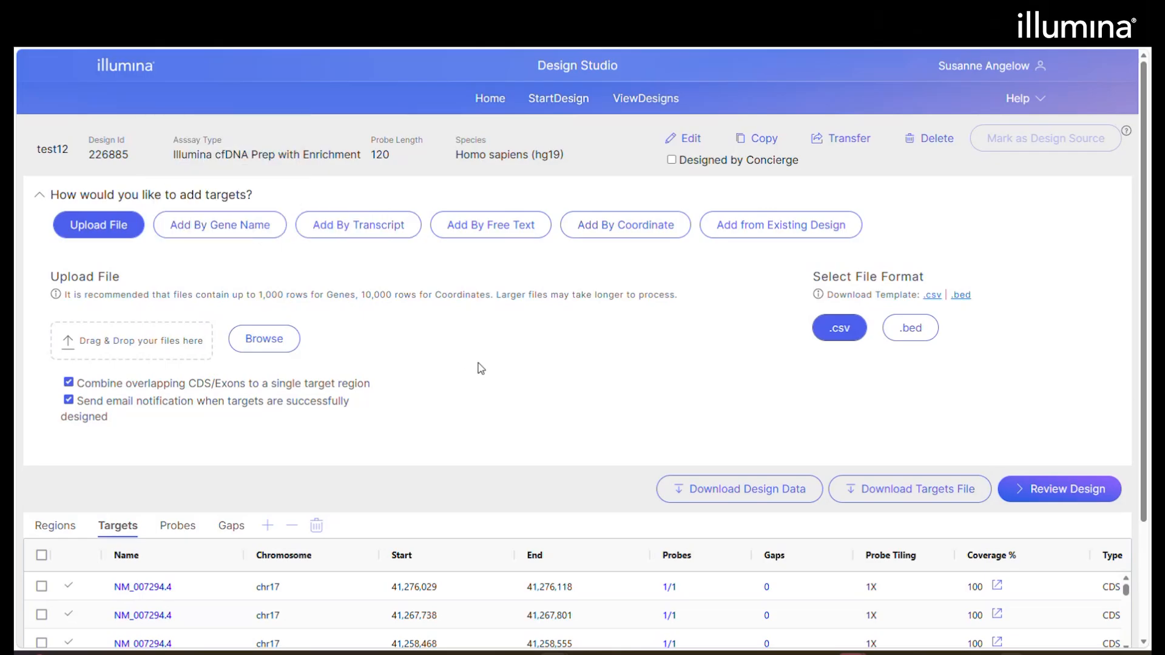
scroll(480, 368, "down", 1)
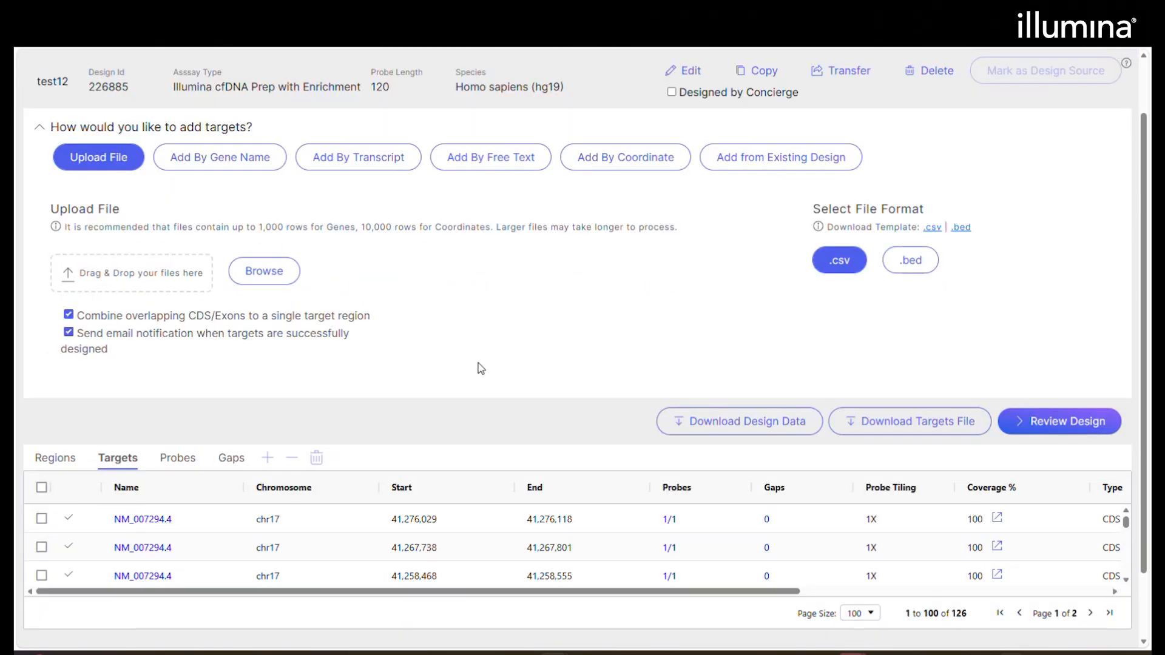
left_click(42, 520)
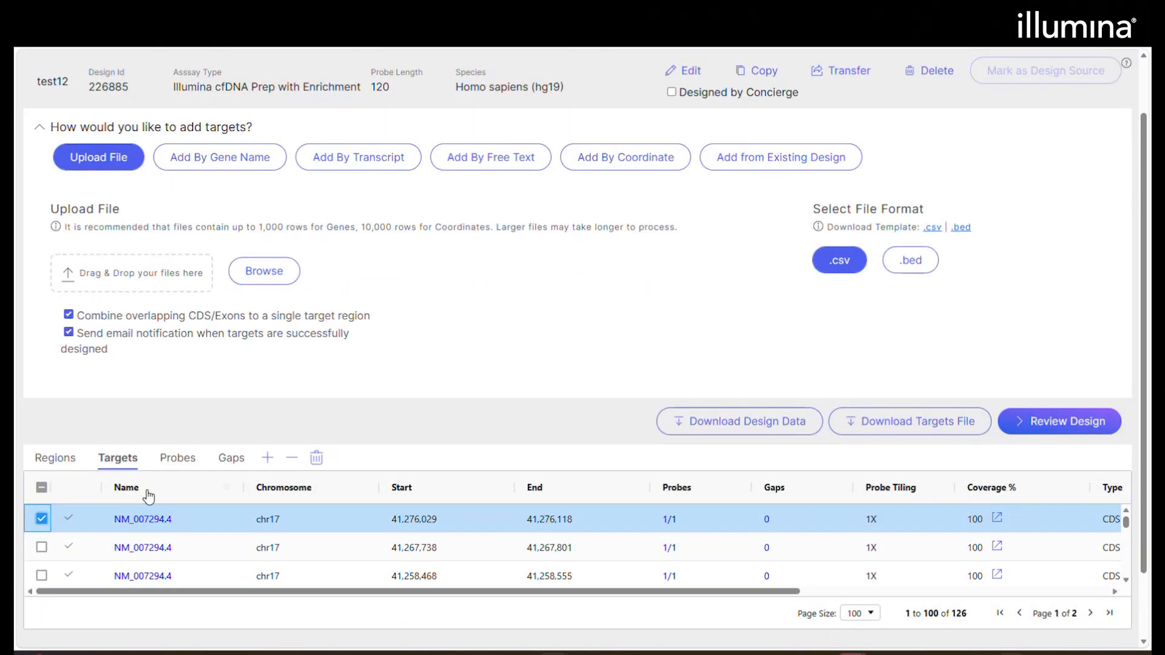
left_click(41, 520)
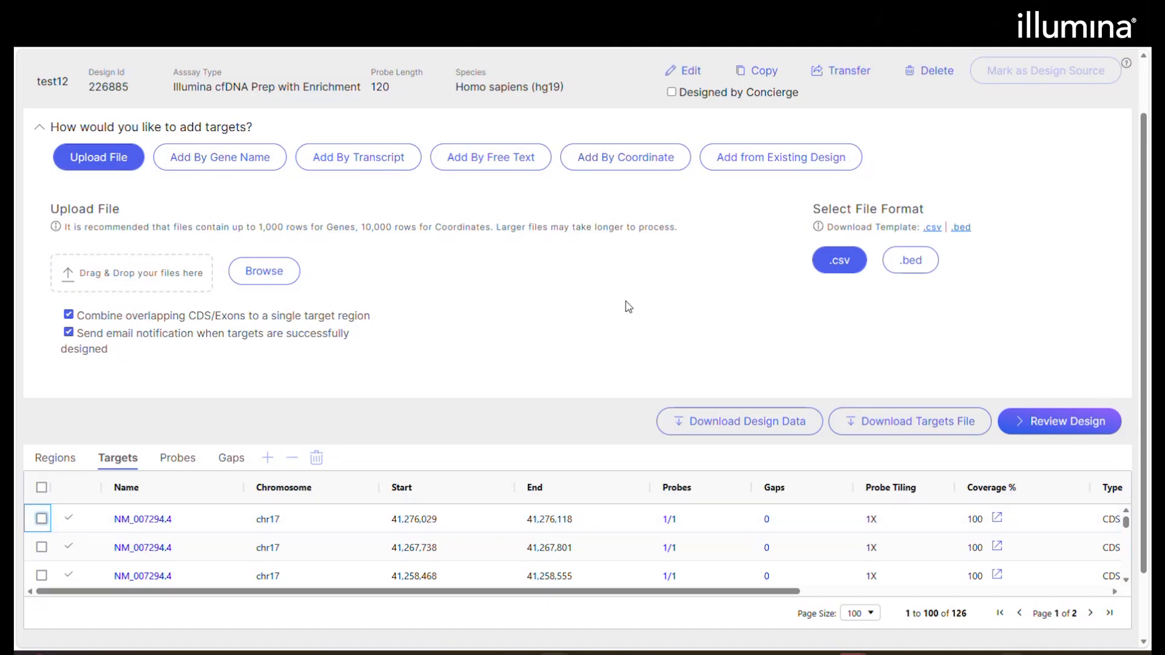
- Examine the option to transfer the design to a recipient's email address, and cancel the transfer
scroll(698, 358, "up", 1)
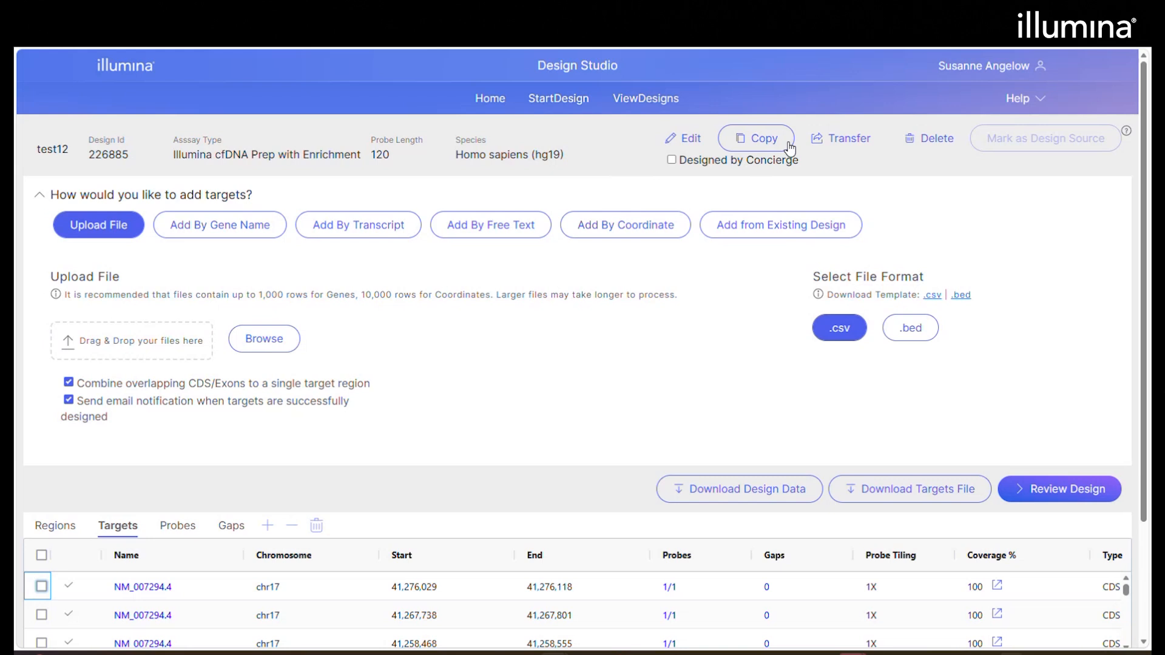
left_click(842, 138)
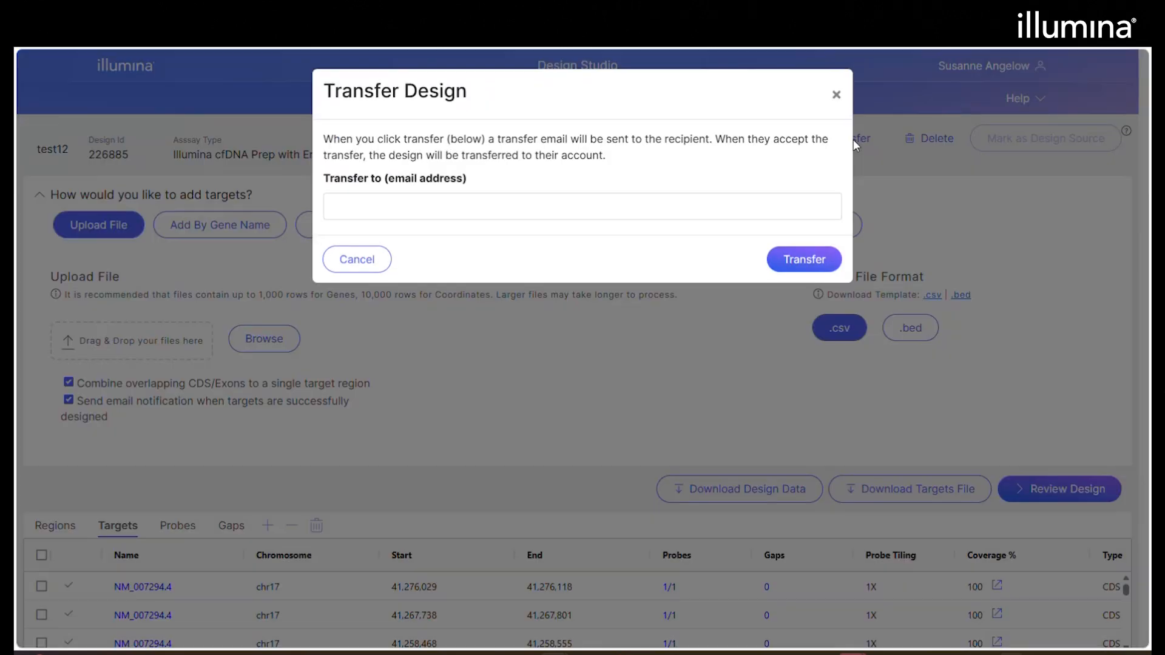
left_click(372, 200)
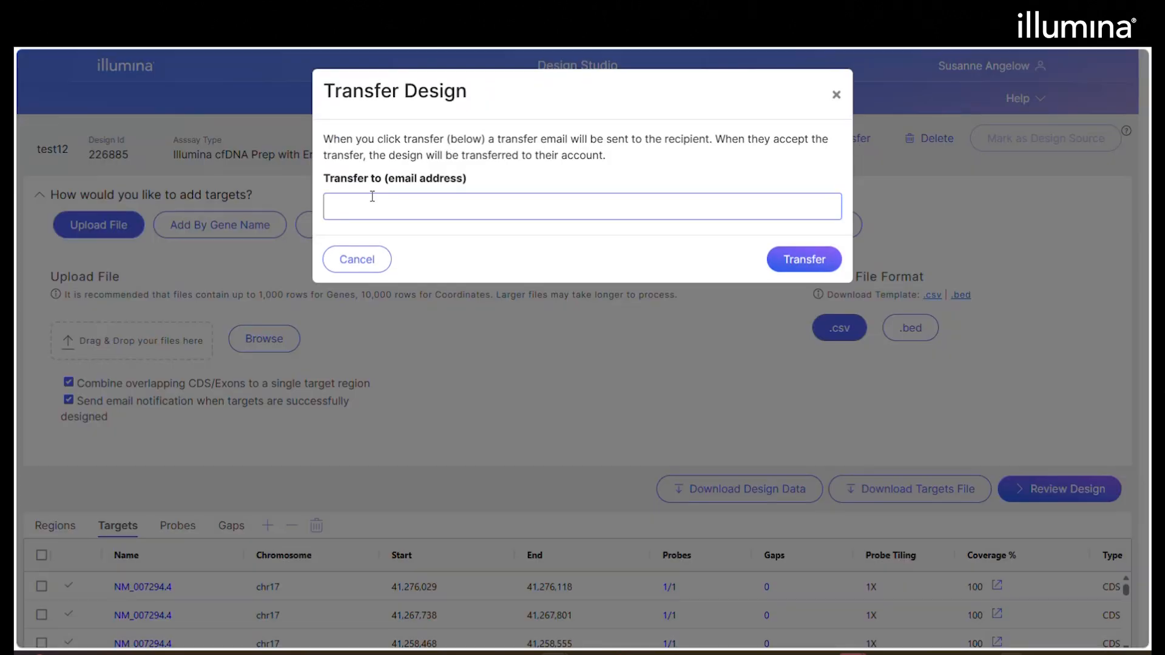
left_click(372, 196)
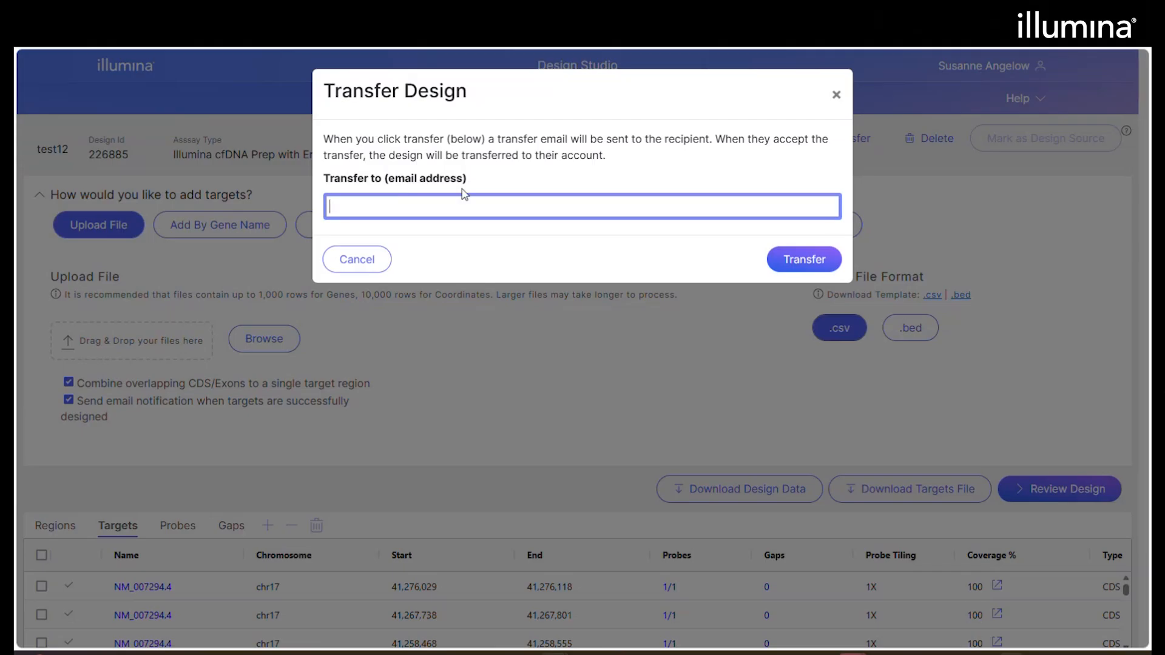
left_click(357, 261)
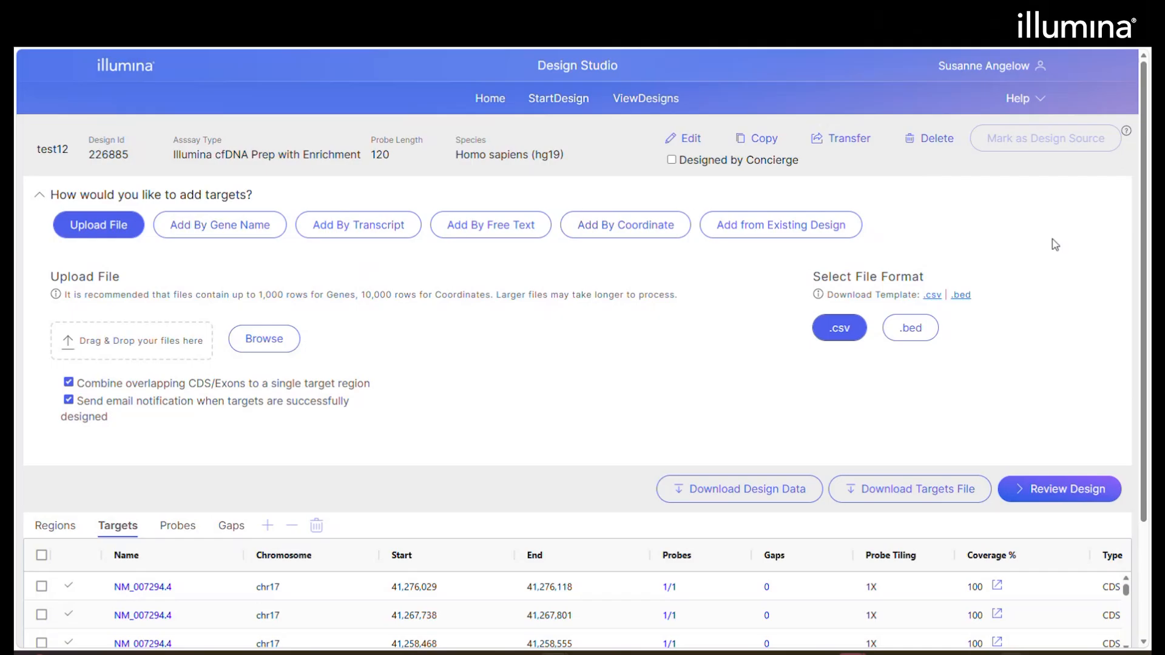
- Review the design test12, finalize it and get its pricing
left_click(1079, 489)
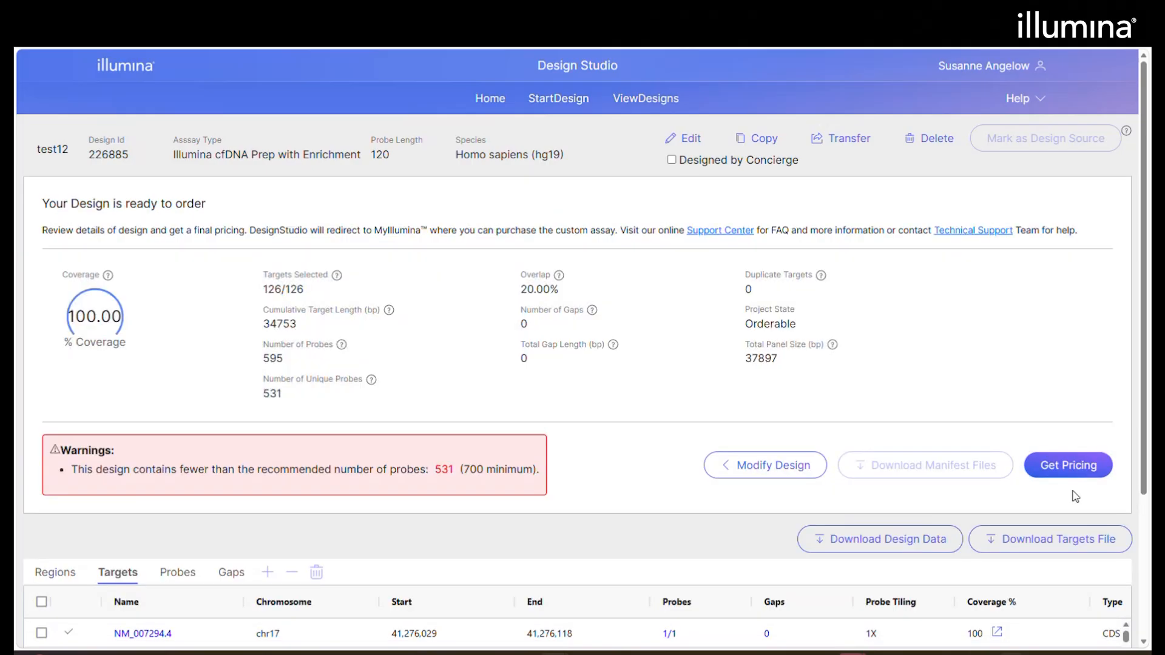
left_click(1074, 468)
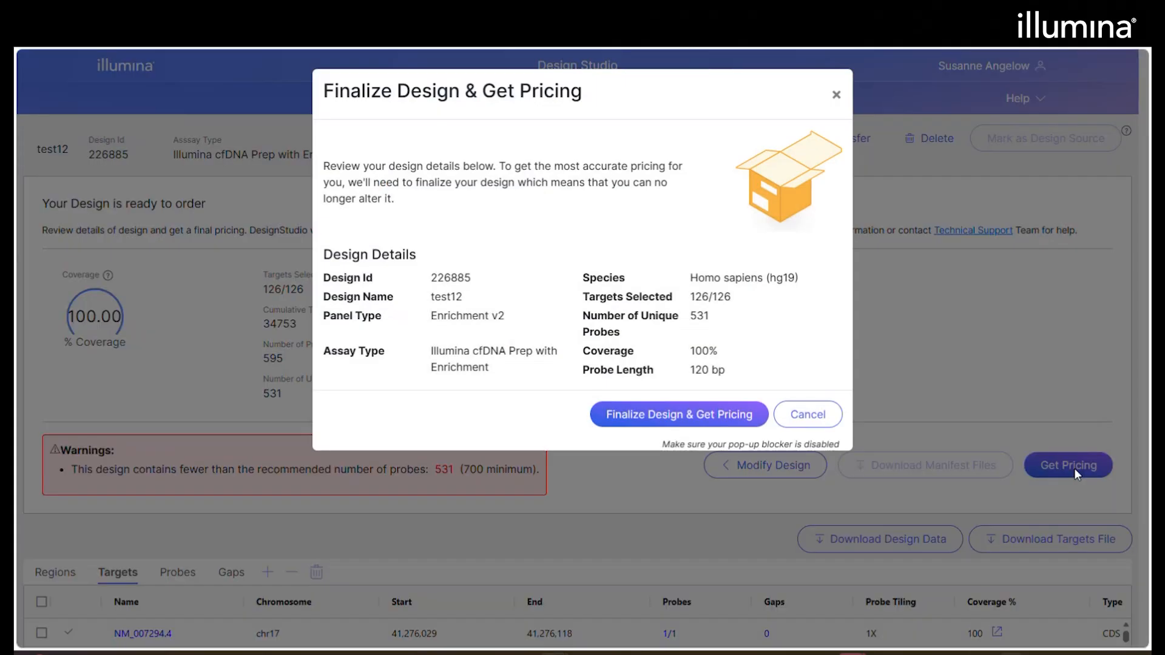
left_click(675, 418)
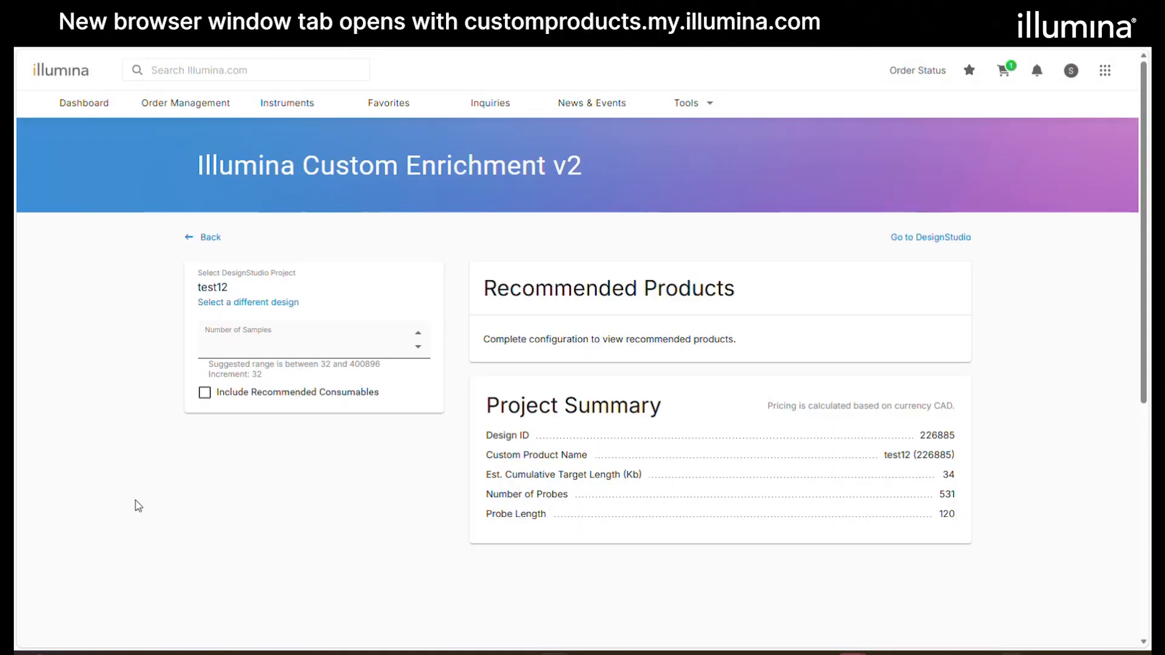
- Set the number of samples to 96 and review the recommended products, indexes and project summary
left_click(222, 344)
type("96")
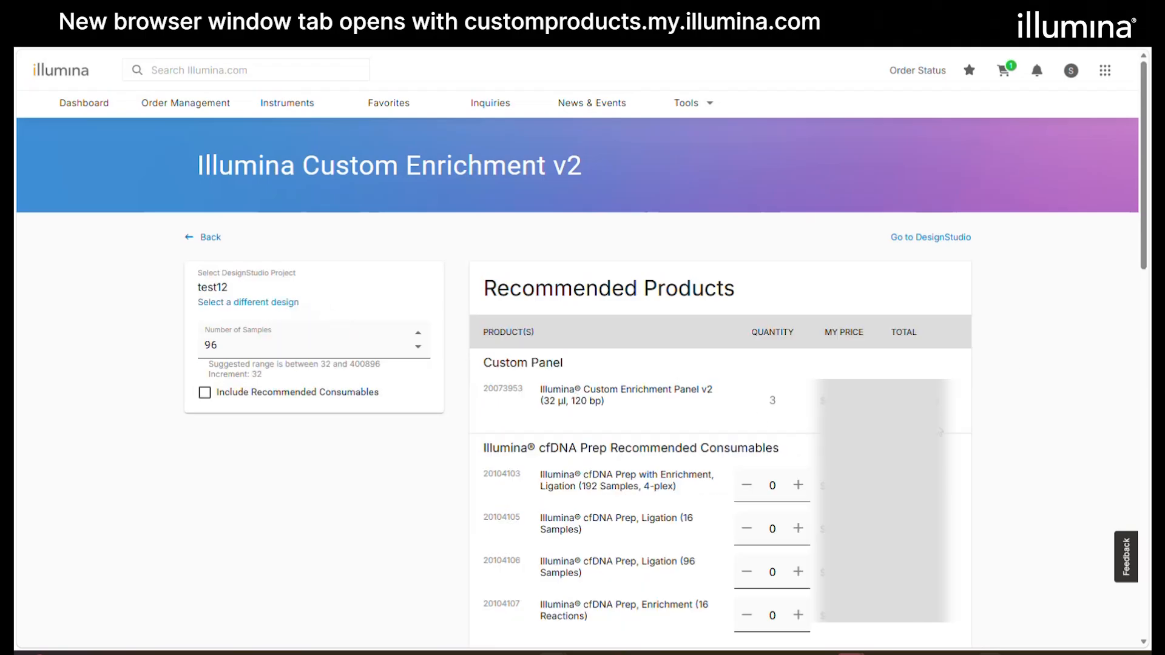
left_click_drag(1145, 245, 1121, 348)
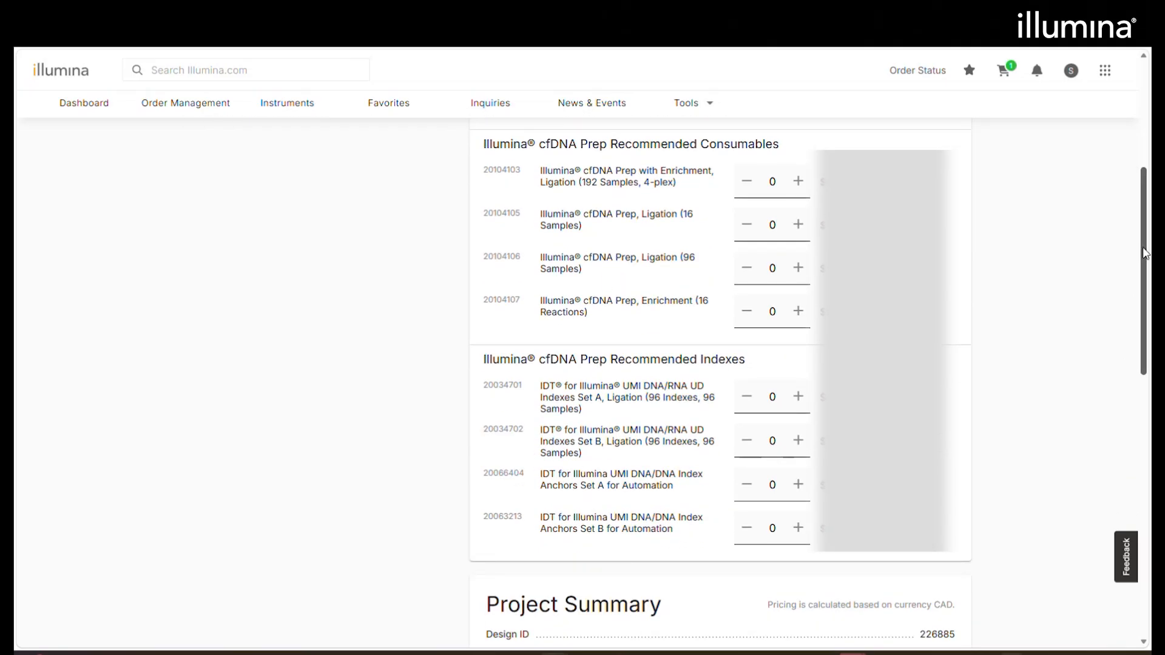
left_click_drag(1144, 253, 1142, 377)
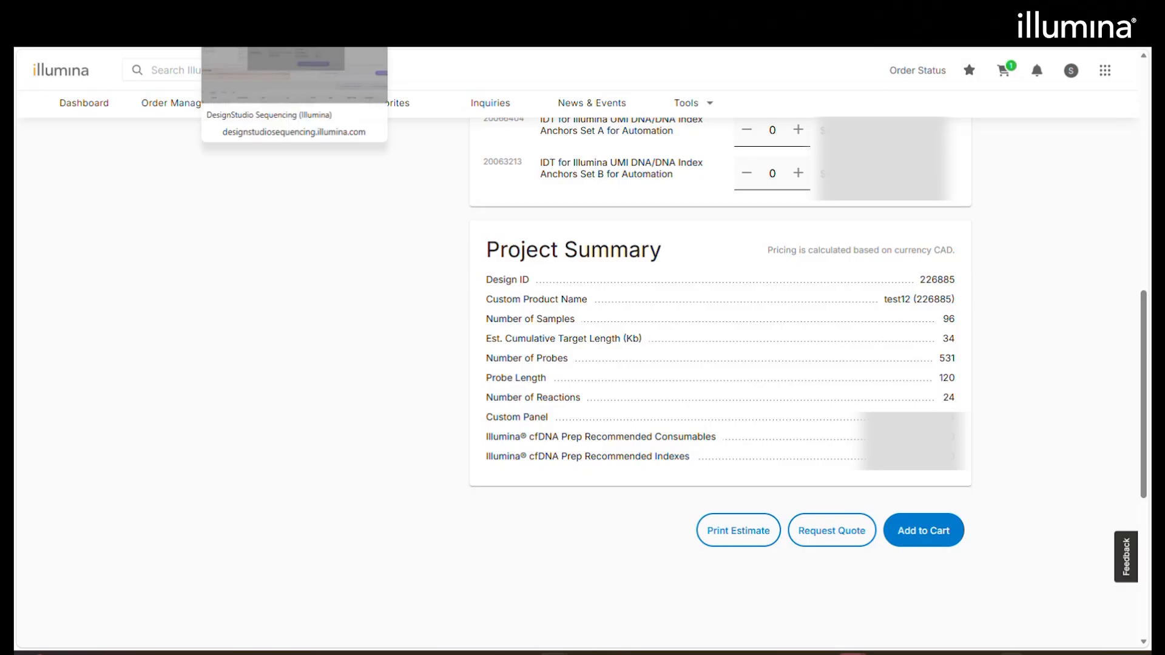
- Switch back to DesignStudio, open test12 from the recent designs on the home page, and view the list of all designs
left_click(255, 12)
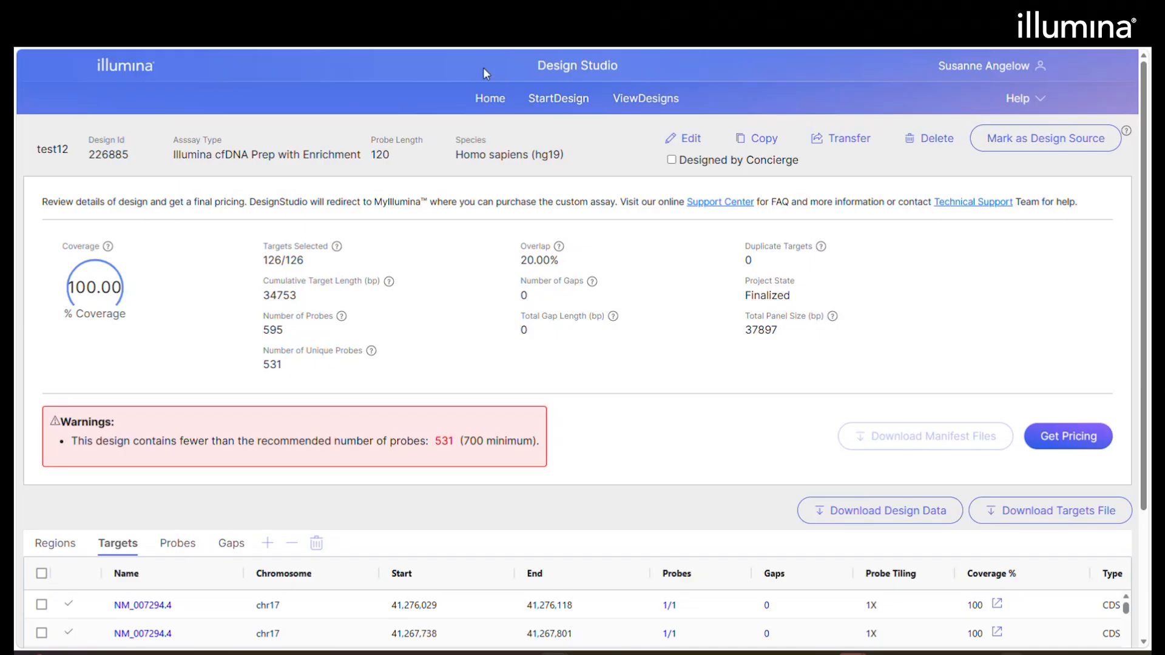
left_click(490, 101)
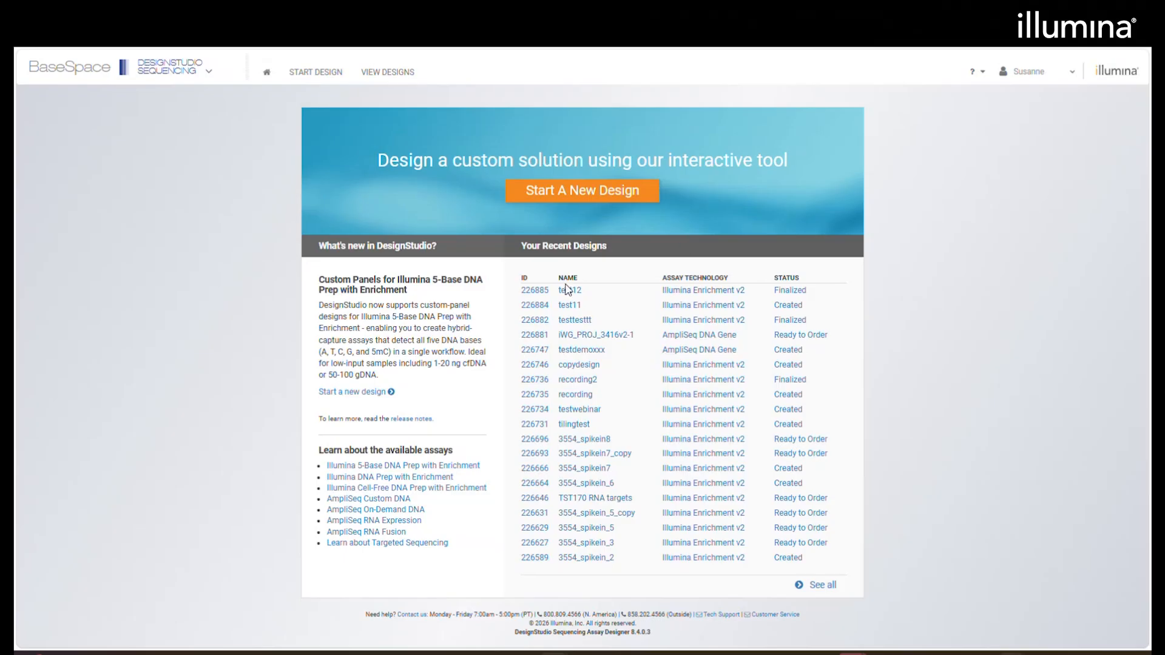
left_click(535, 292)
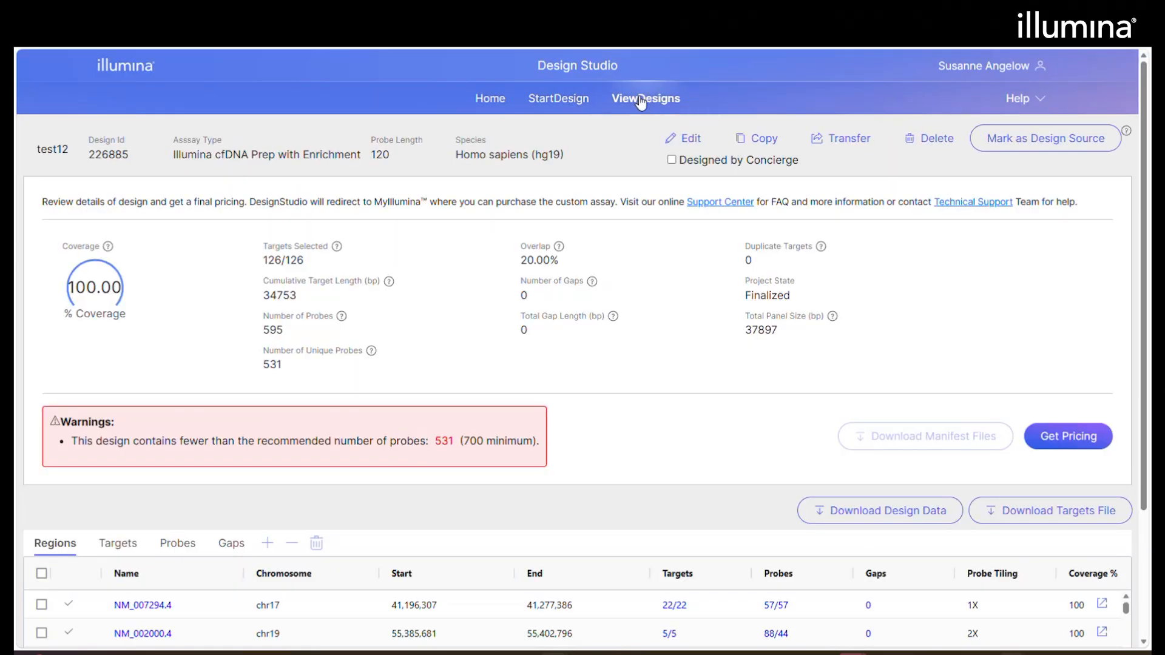
left_click(640, 100)
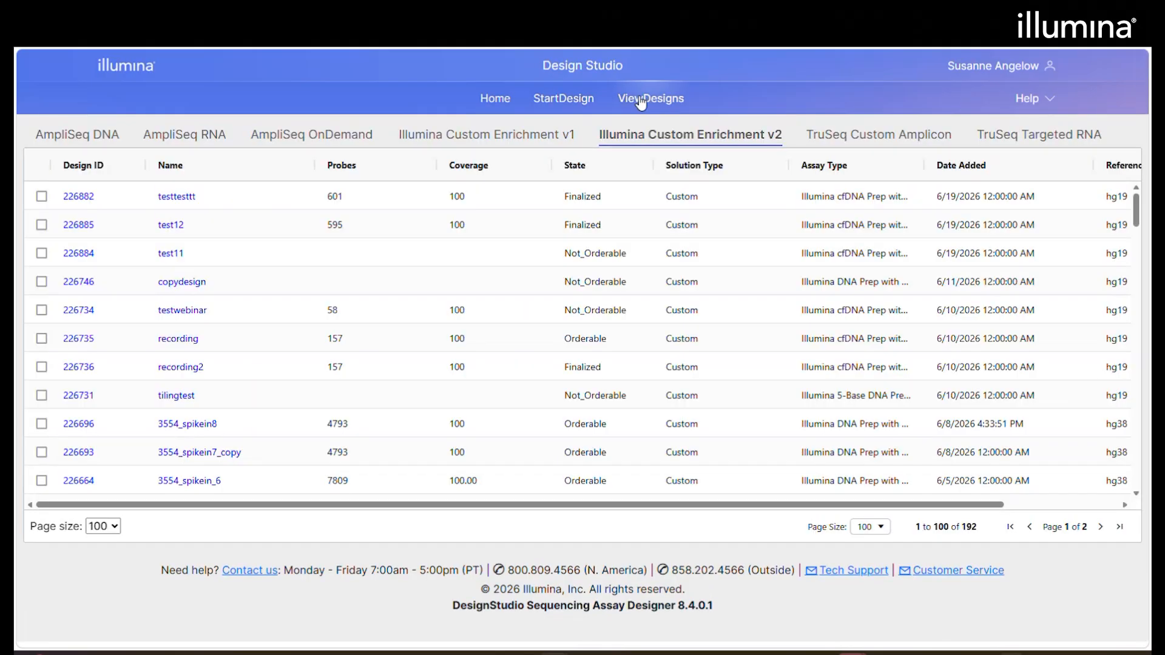